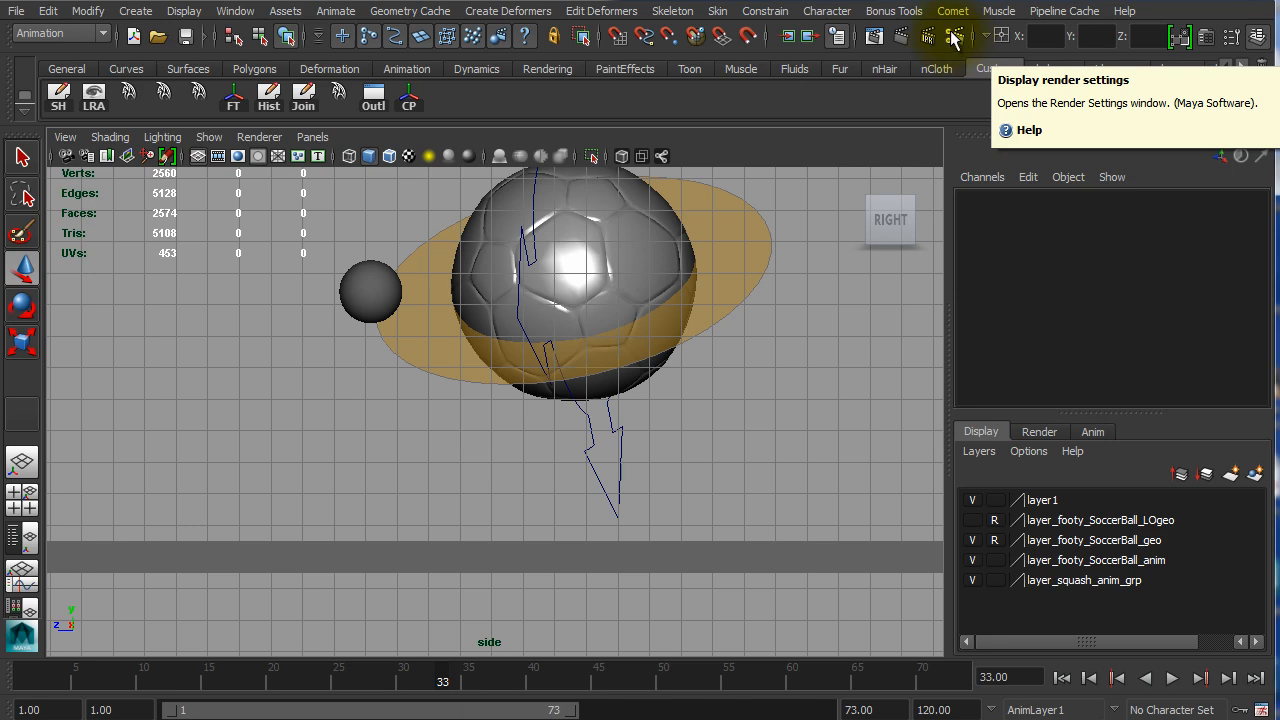
Step: Open the render settings, review the available renderers, and keep Maya Software with its common settings shown
click(955, 37)
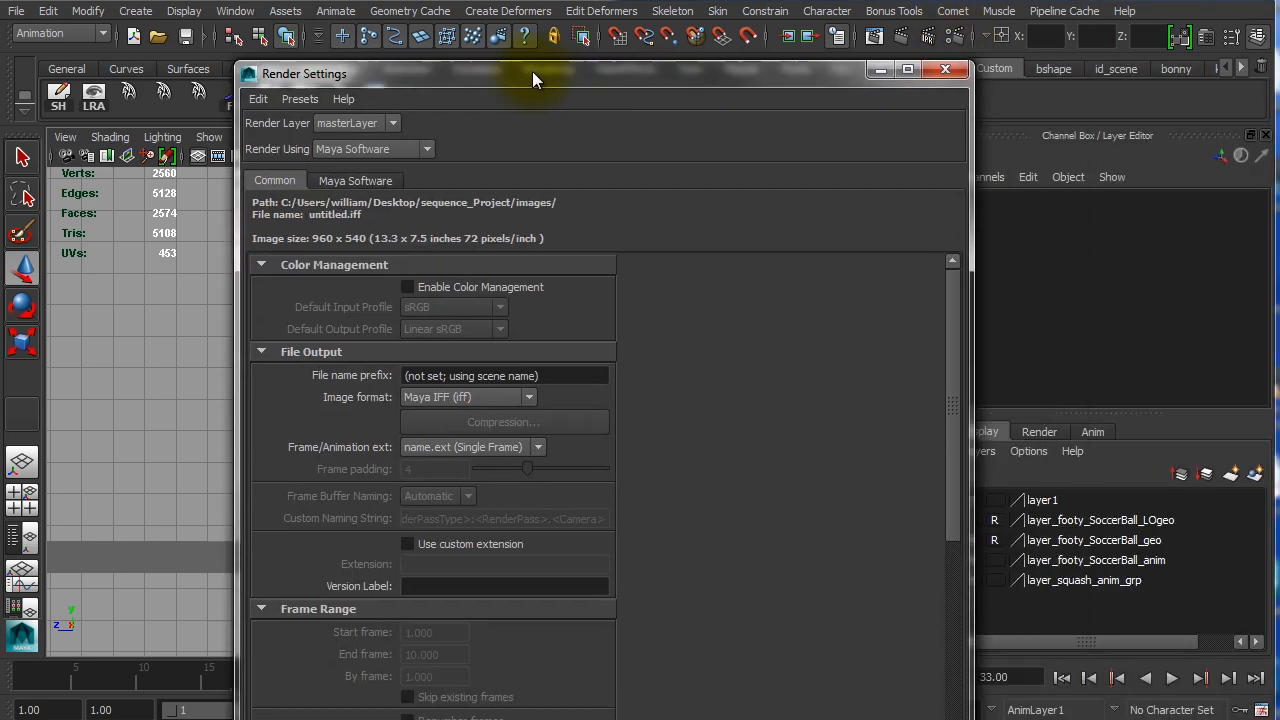
drag(532, 60, 552, 5)
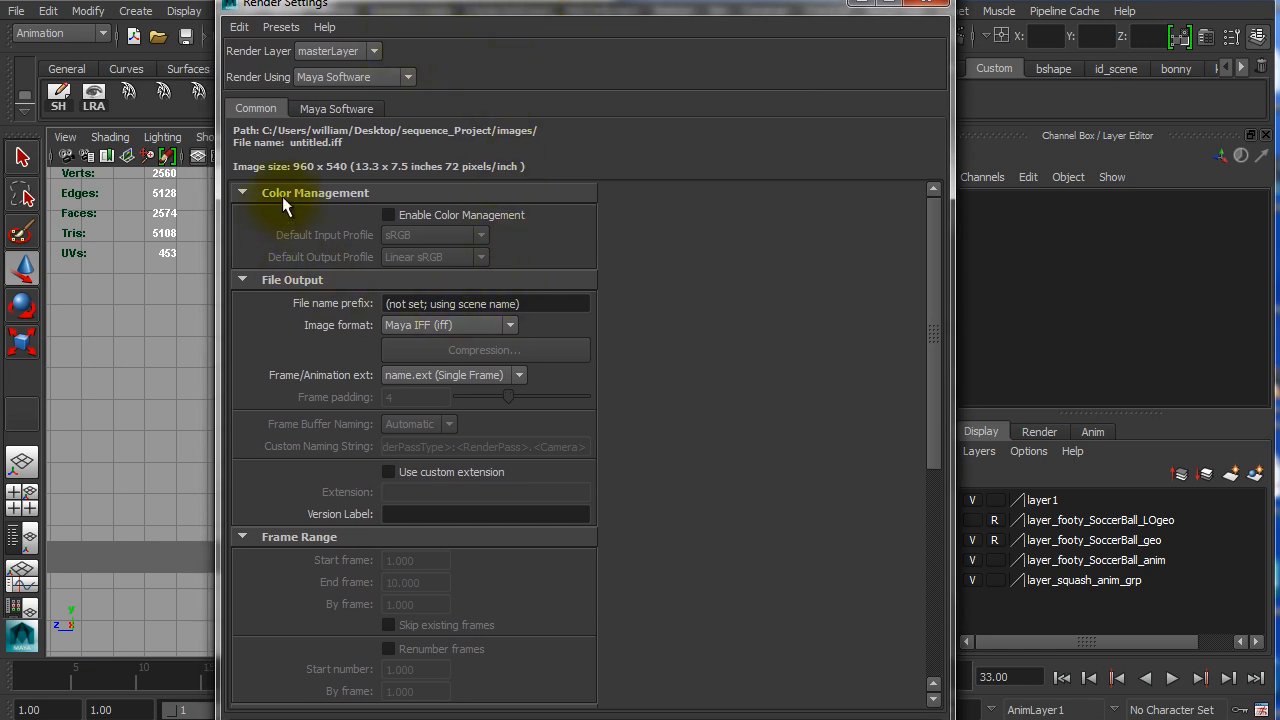
click(398, 78)
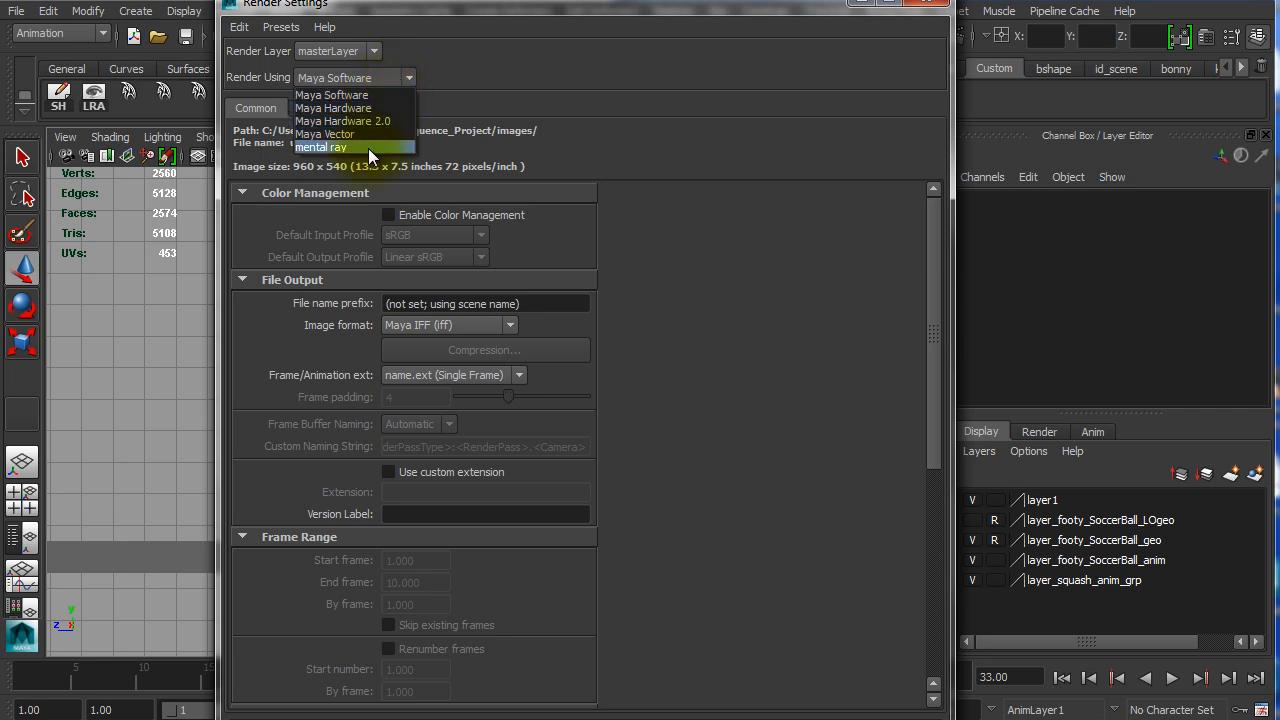
click(525, 71)
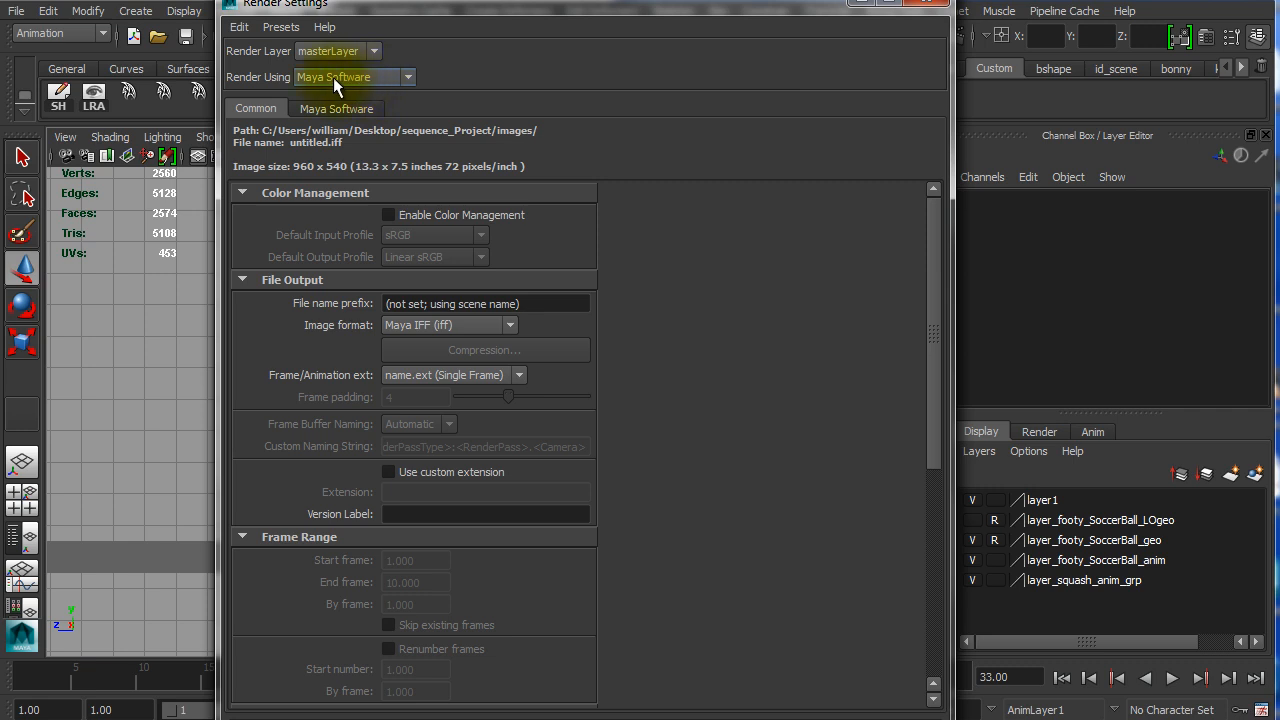
click(259, 110)
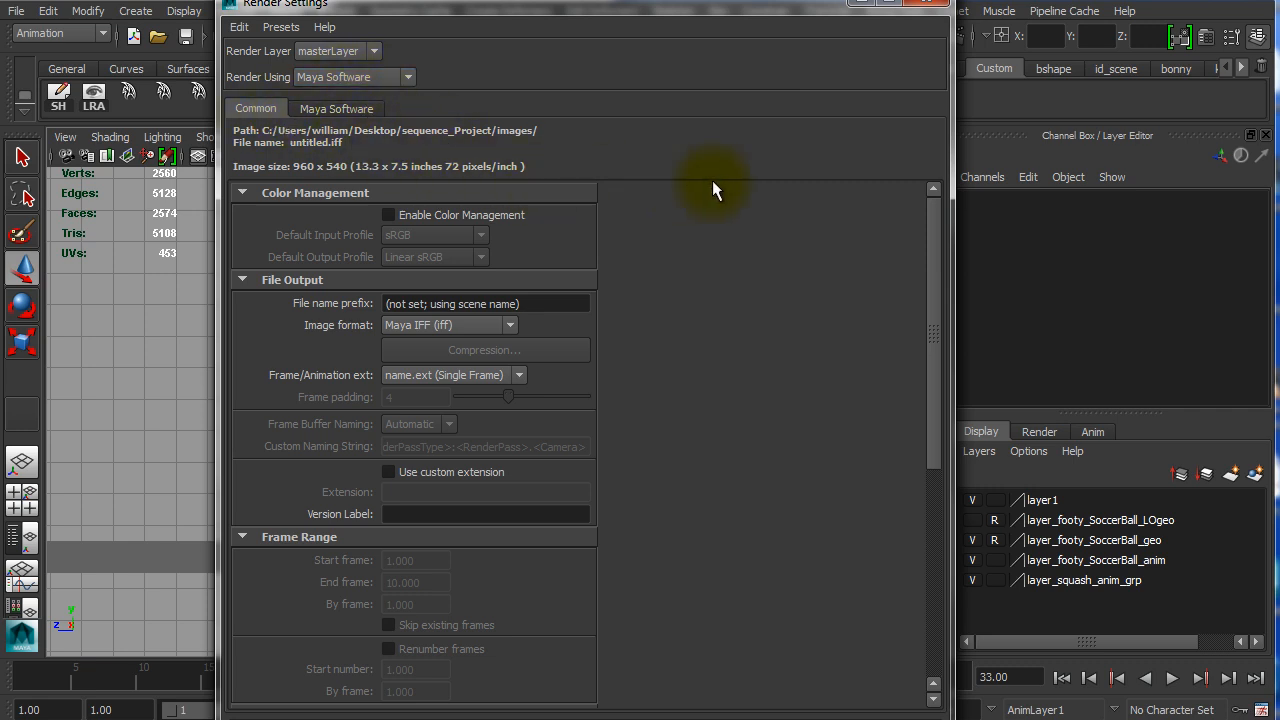
Step: Set the output file name prefix to boule and the frame/animation extension to name.#.ext
click(533, 300)
drag(544, 300, 382, 303)
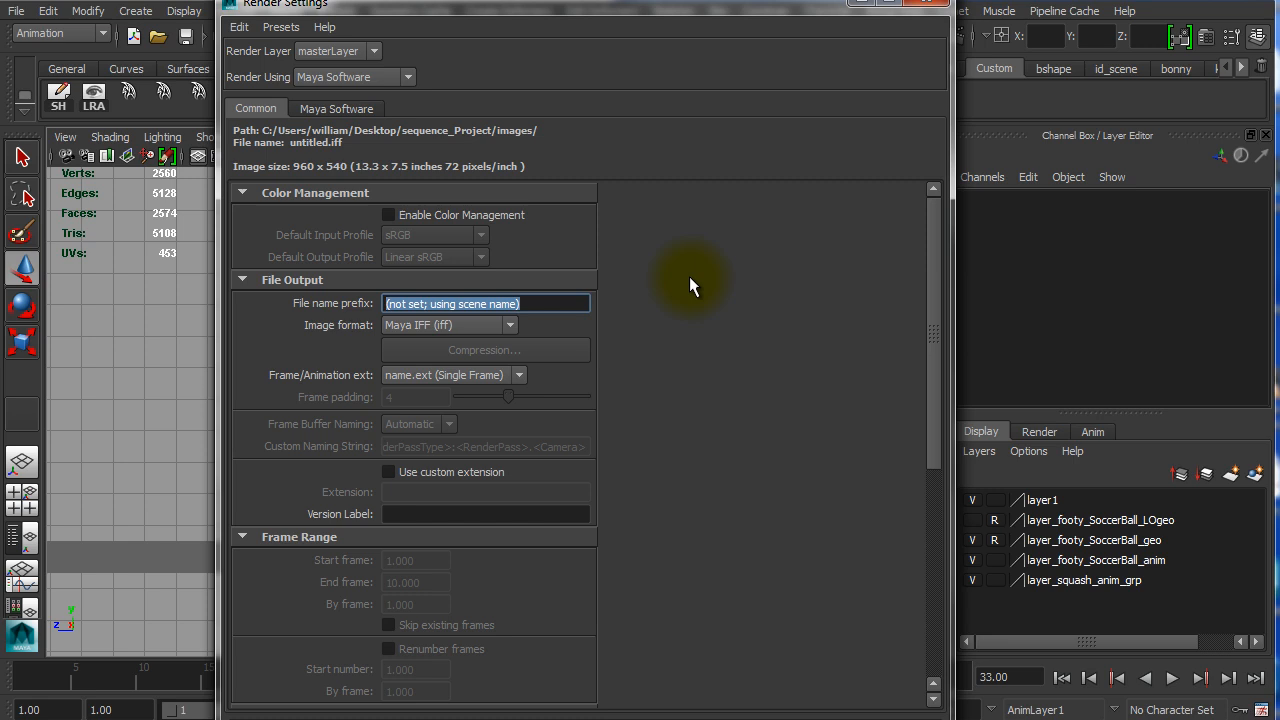
text(bu)
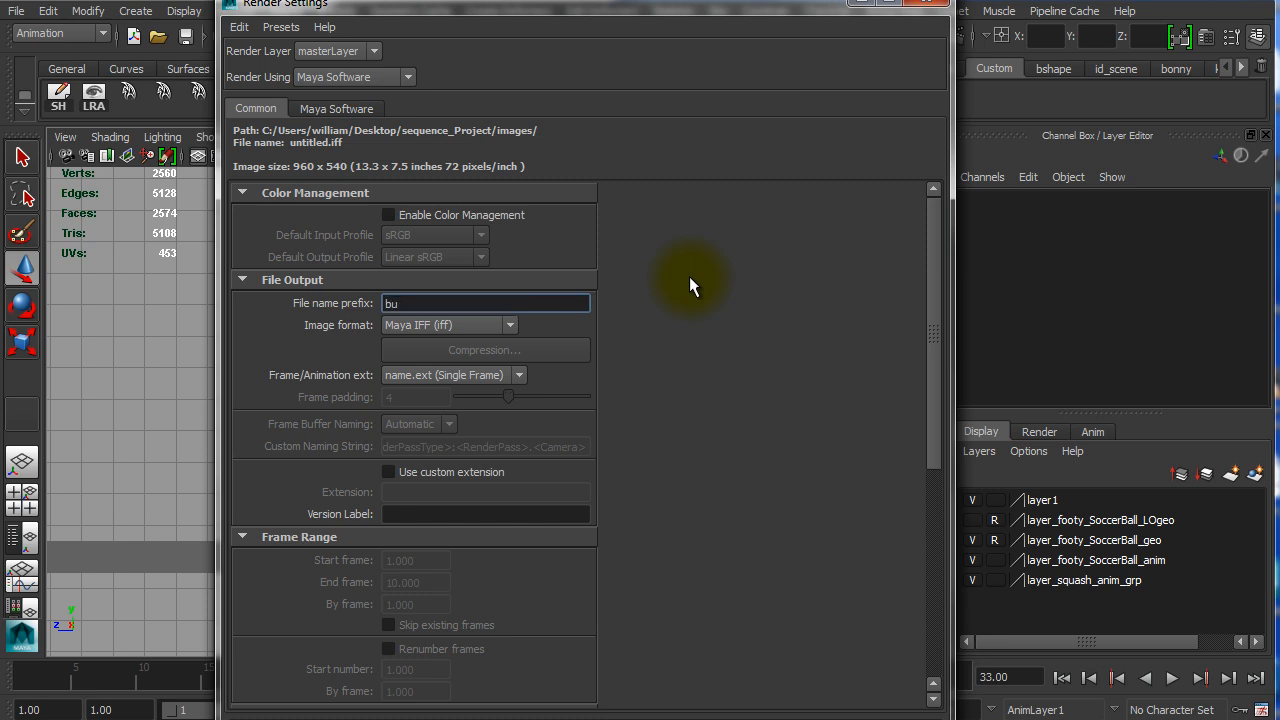
key(BackSpace)
text(opule)
key(BackSpace)
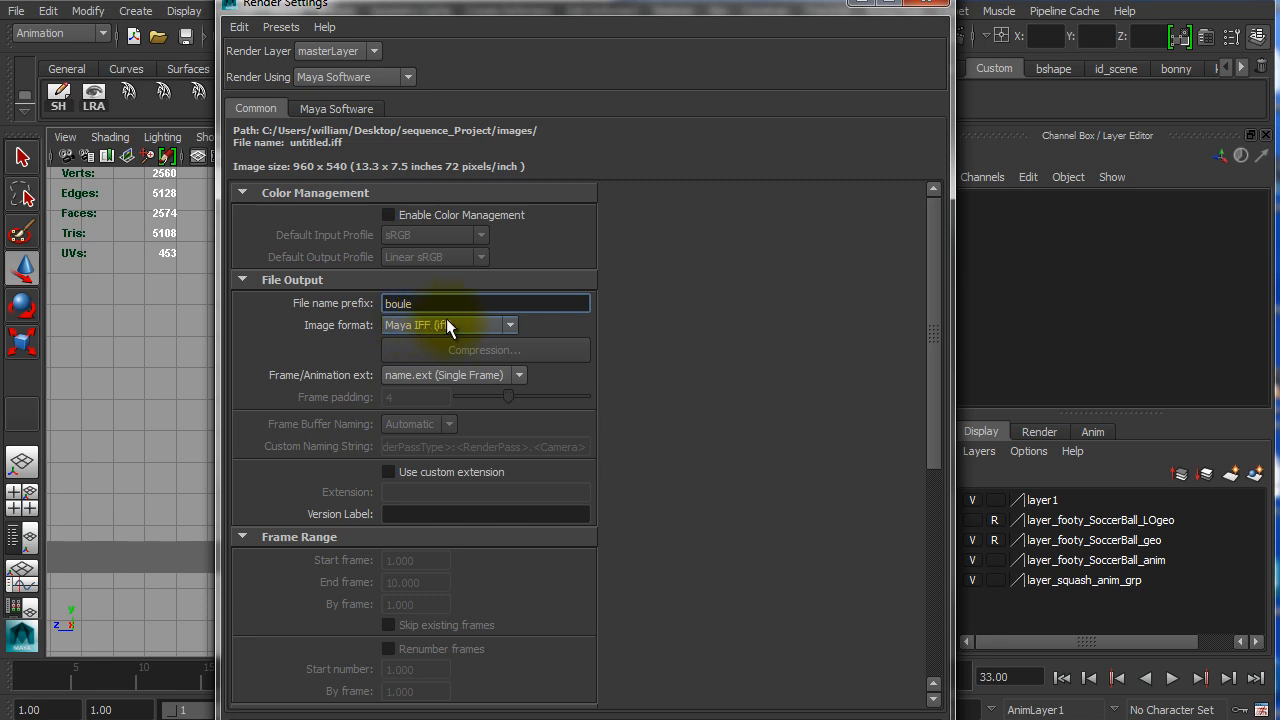
click(476, 306)
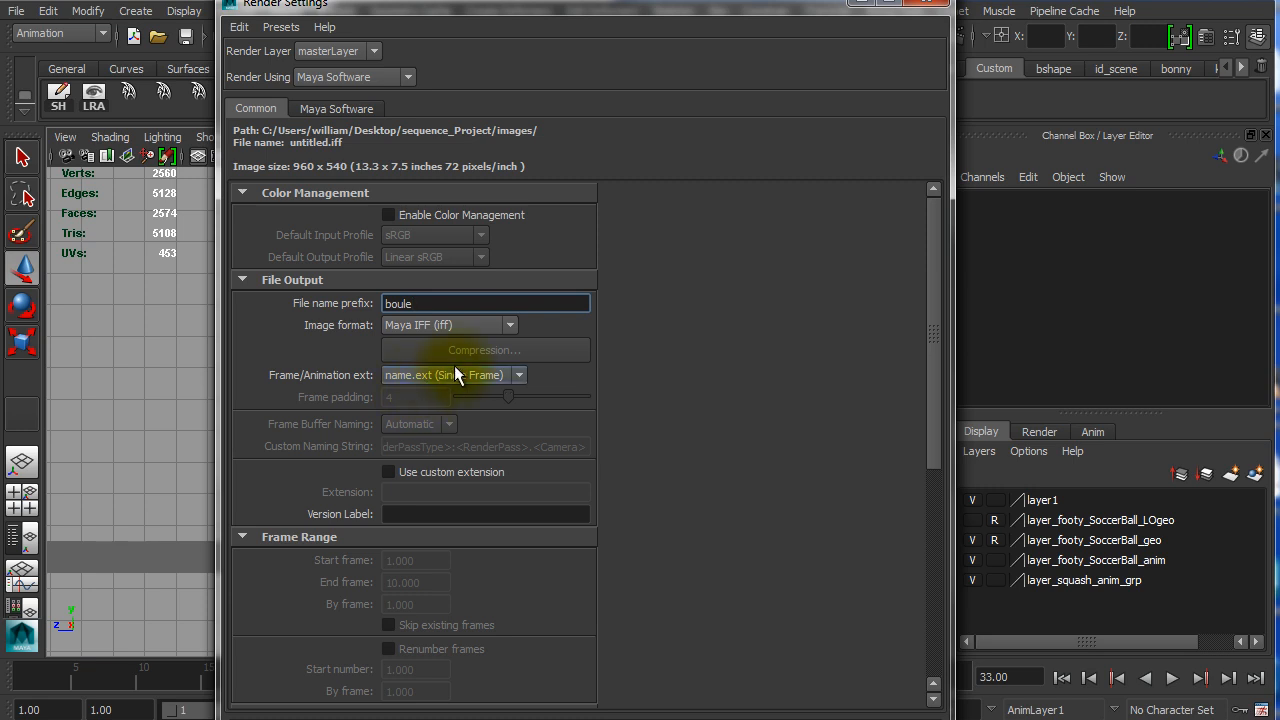
click(517, 376)
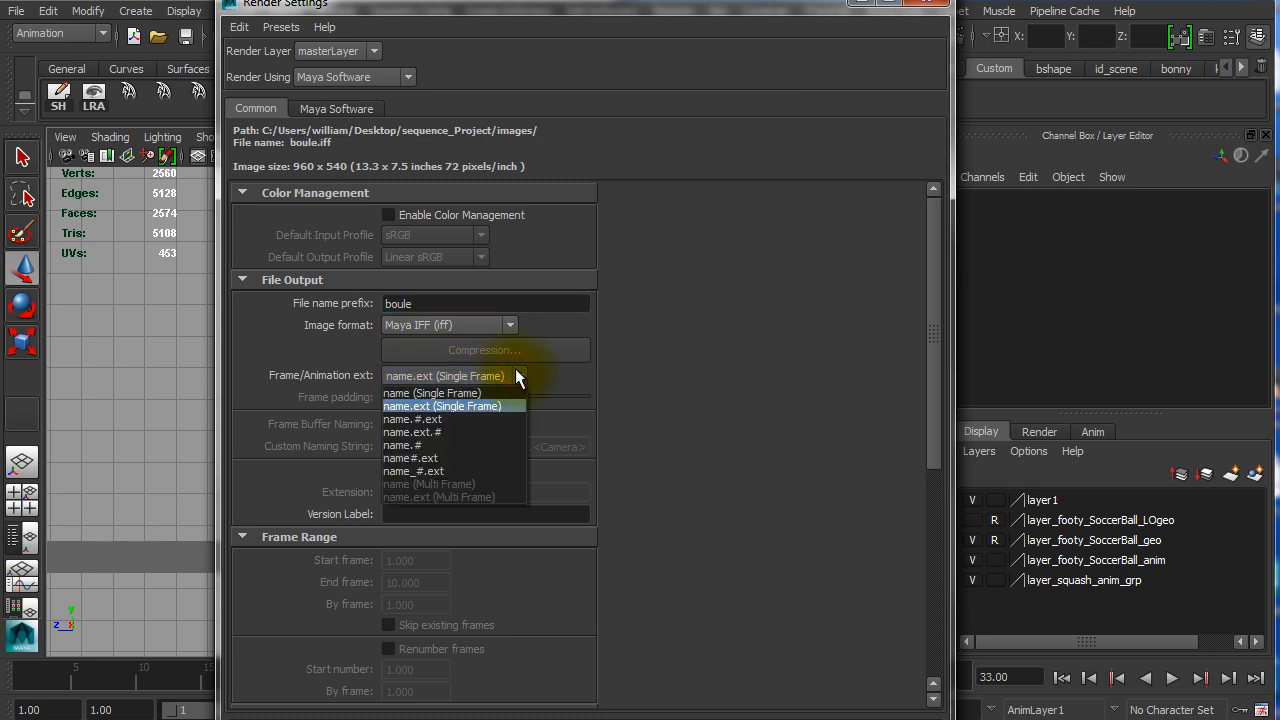
click(448, 419)
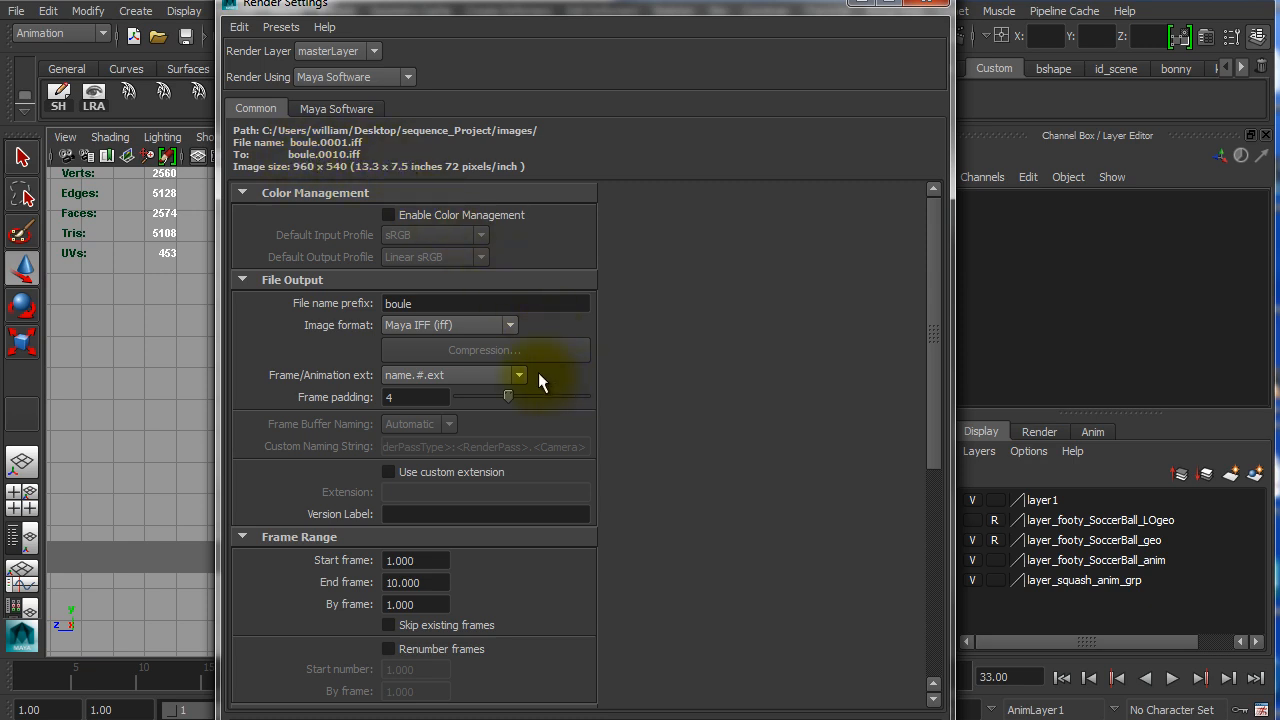
Step: Try a frame padding of 2 for the output file names
double_click(413, 398)
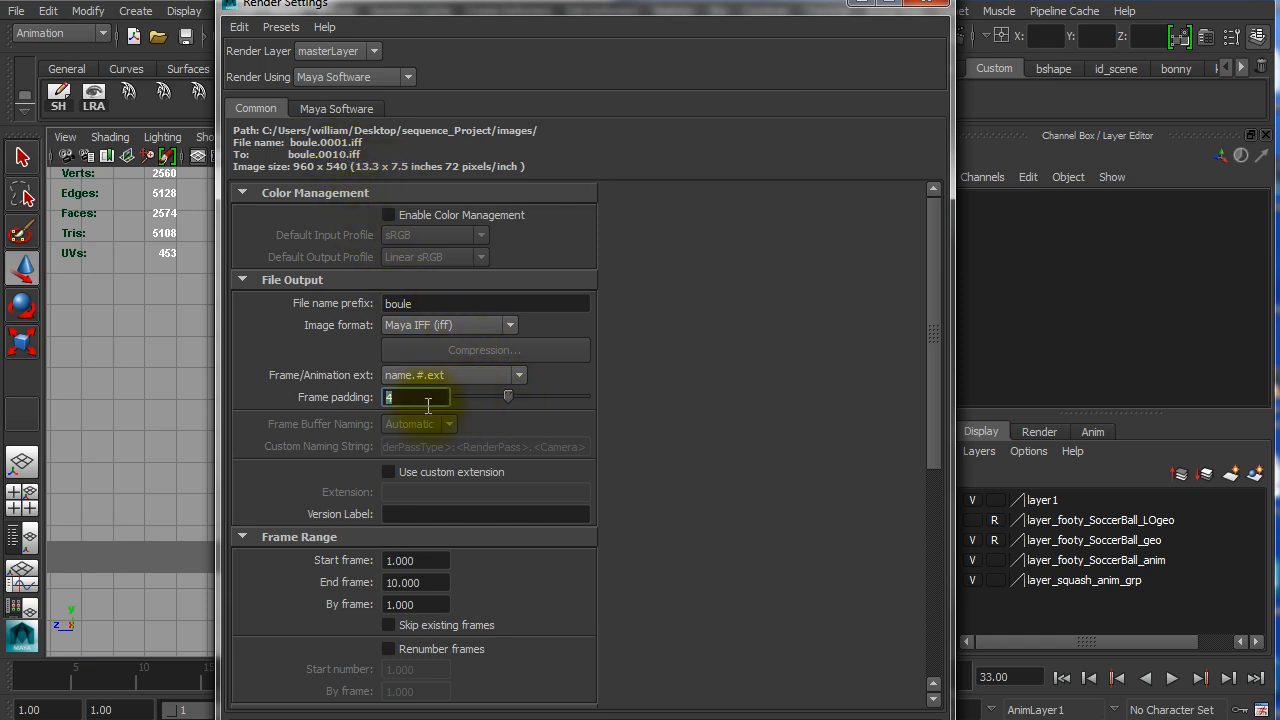
text(2)
key(Return)
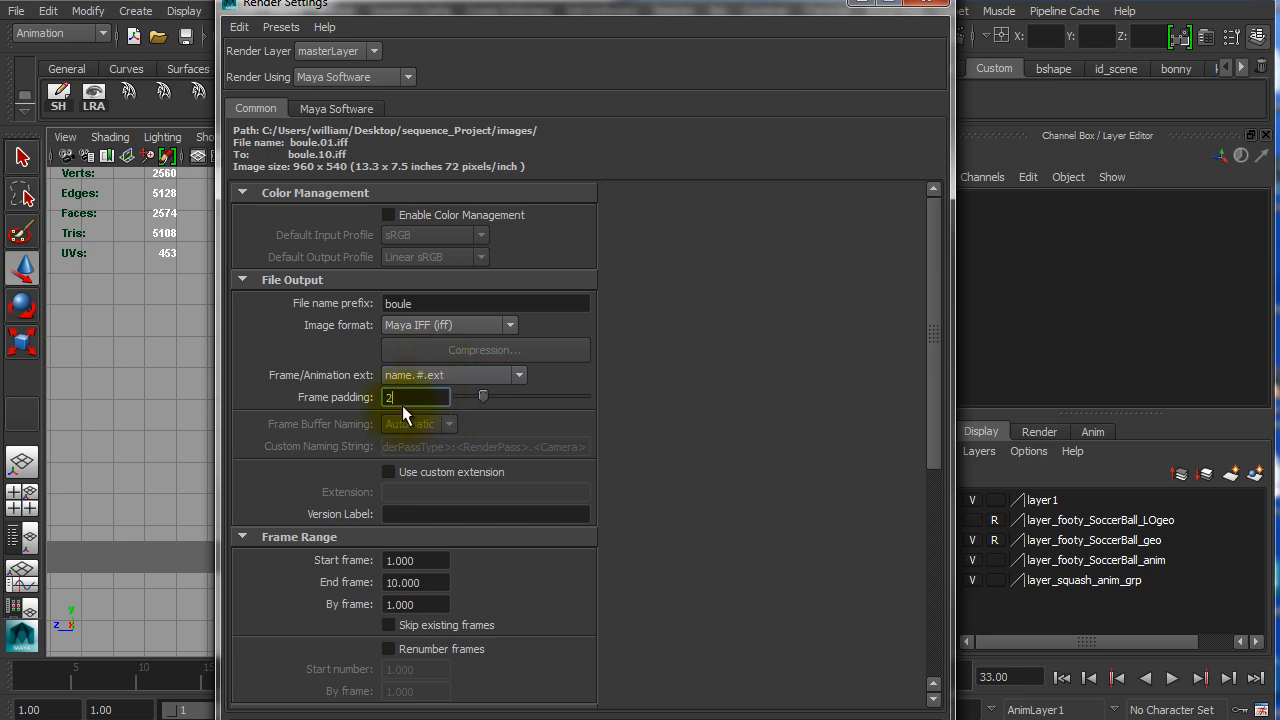
Step: Set the frame padding to 3
double_click(405, 398)
text(3)
key(Return)
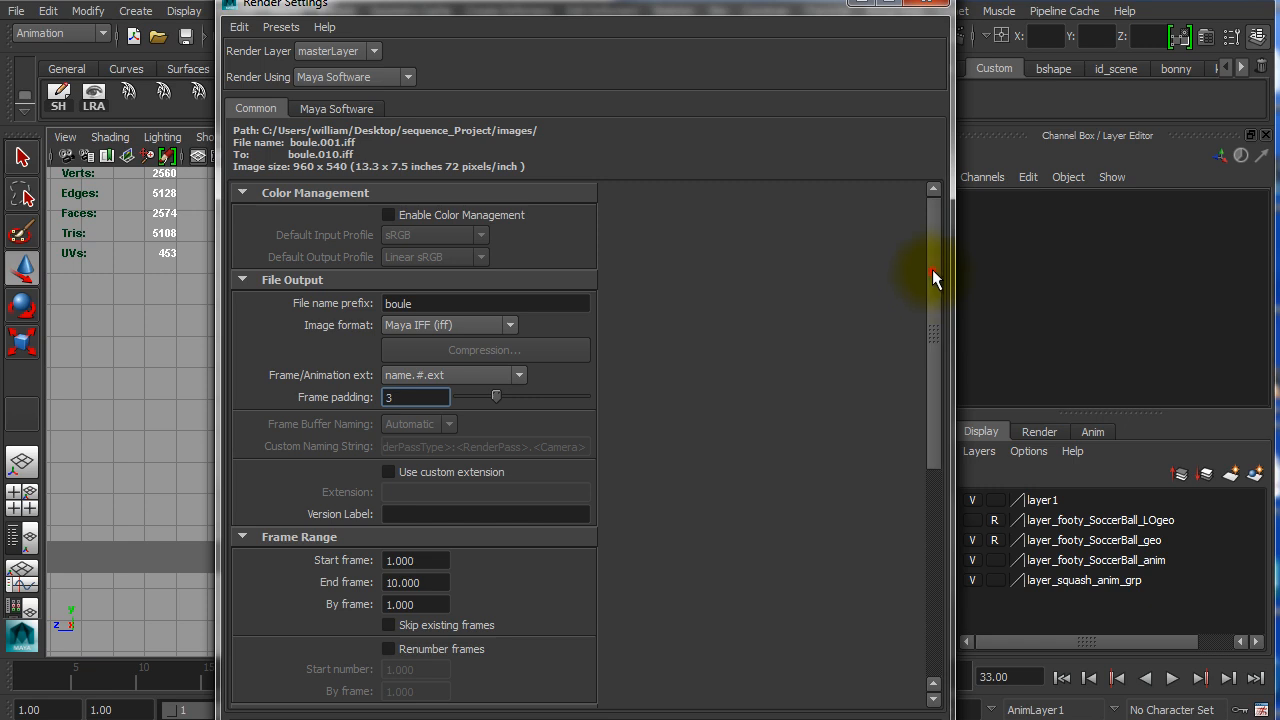
Step: Shrink and move the render settings window to uncover the timeline and check the animation's last frame, 73
drag(932, 271, 938, 347)
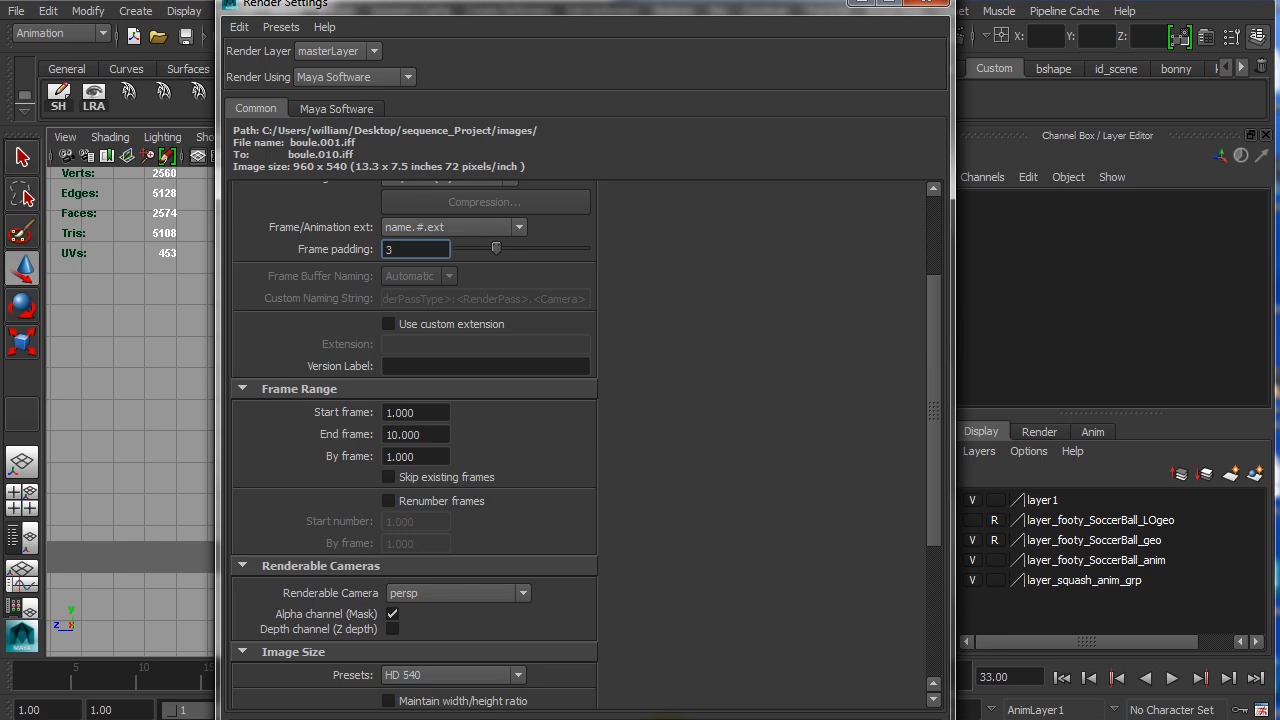
drag(671, 719, 661, 547)
mouse_move(451, 677)
mouse_down()
mouse_move(149, 677)
mouse_move(980, 700)
mouse_up()
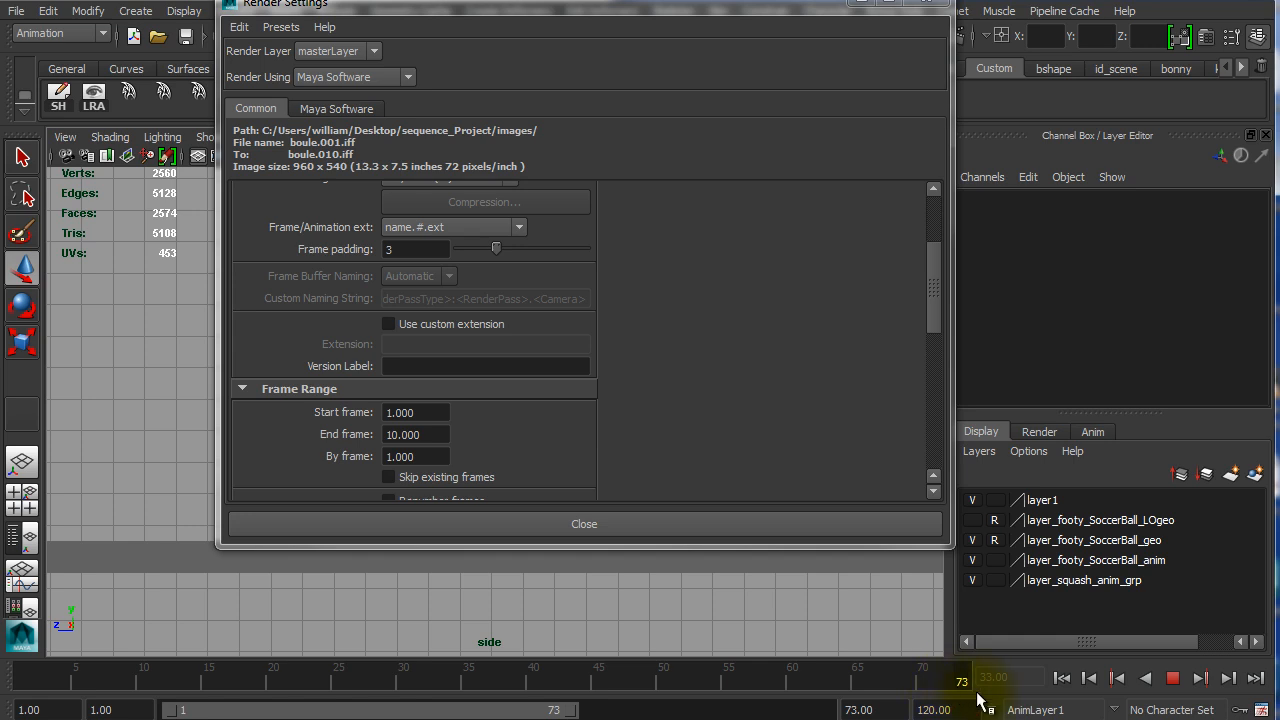
drag(636, 5, 1279, 170)
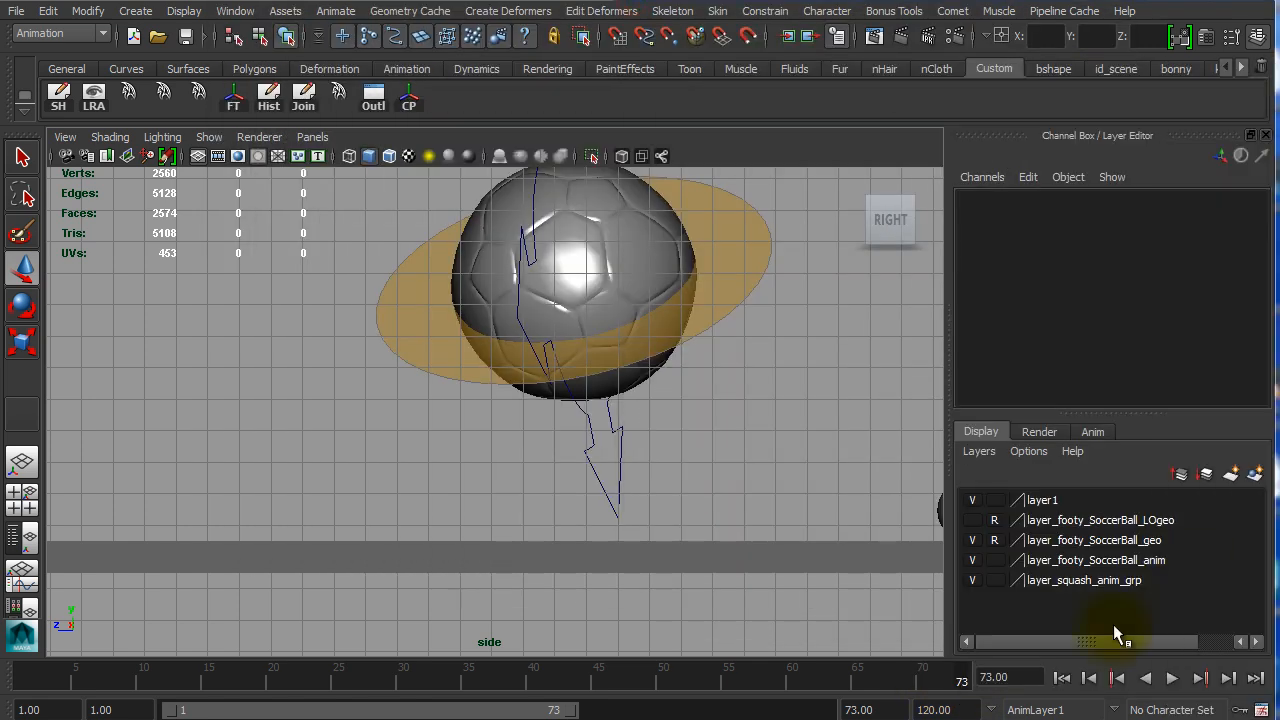
key(alt+v)
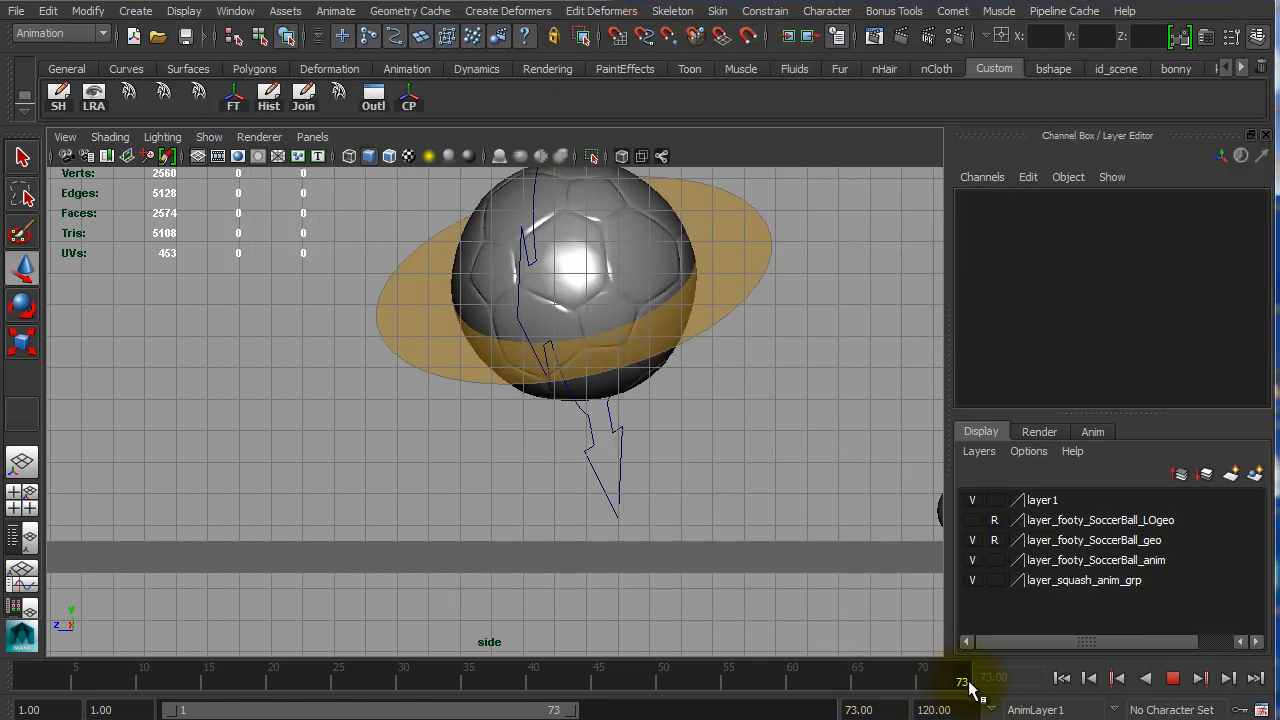
key(alt+v)
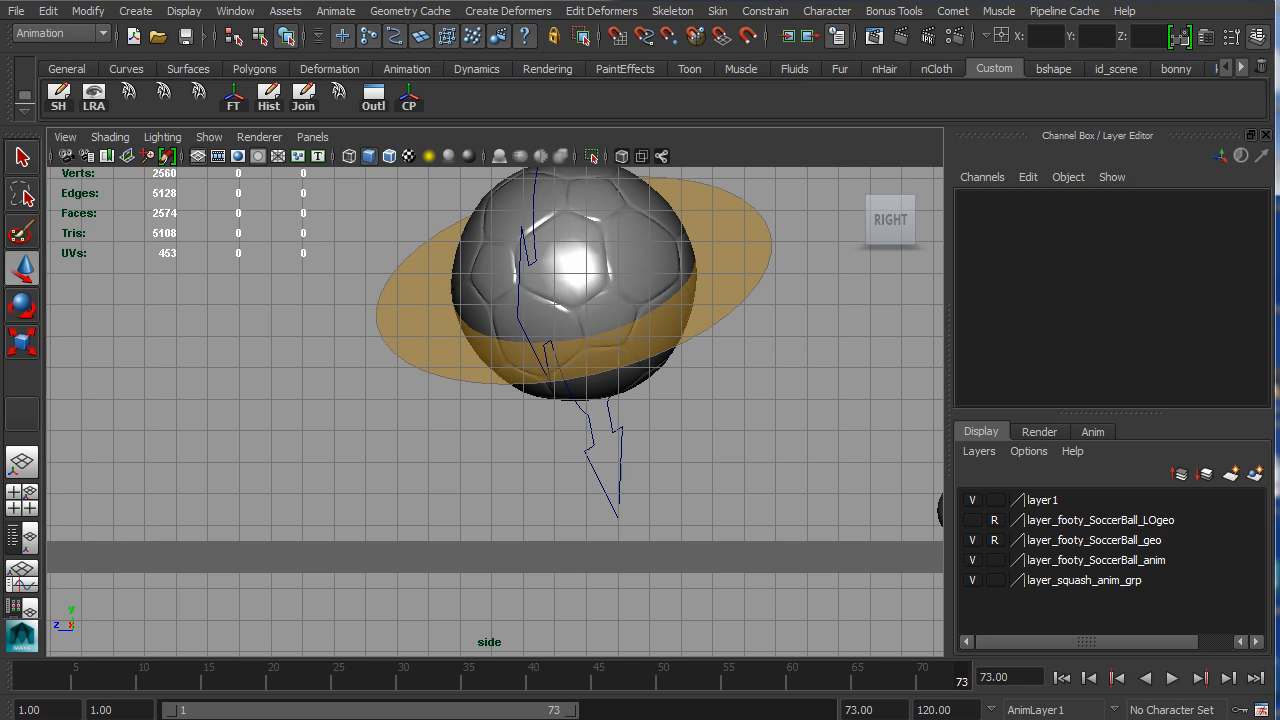
drag(1279, 130, 505, 47)
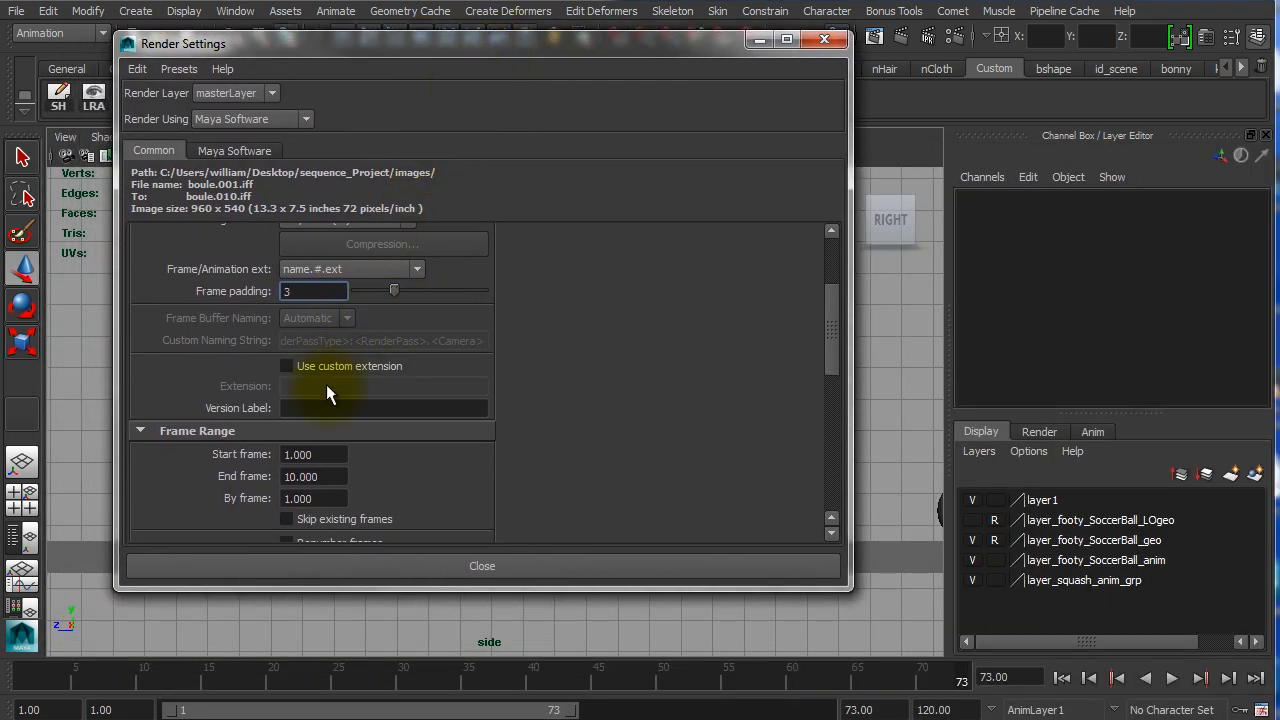
Step: Set the render frame range's end frame to 73, keeping the start frame and frame increment at 1
click(314, 455)
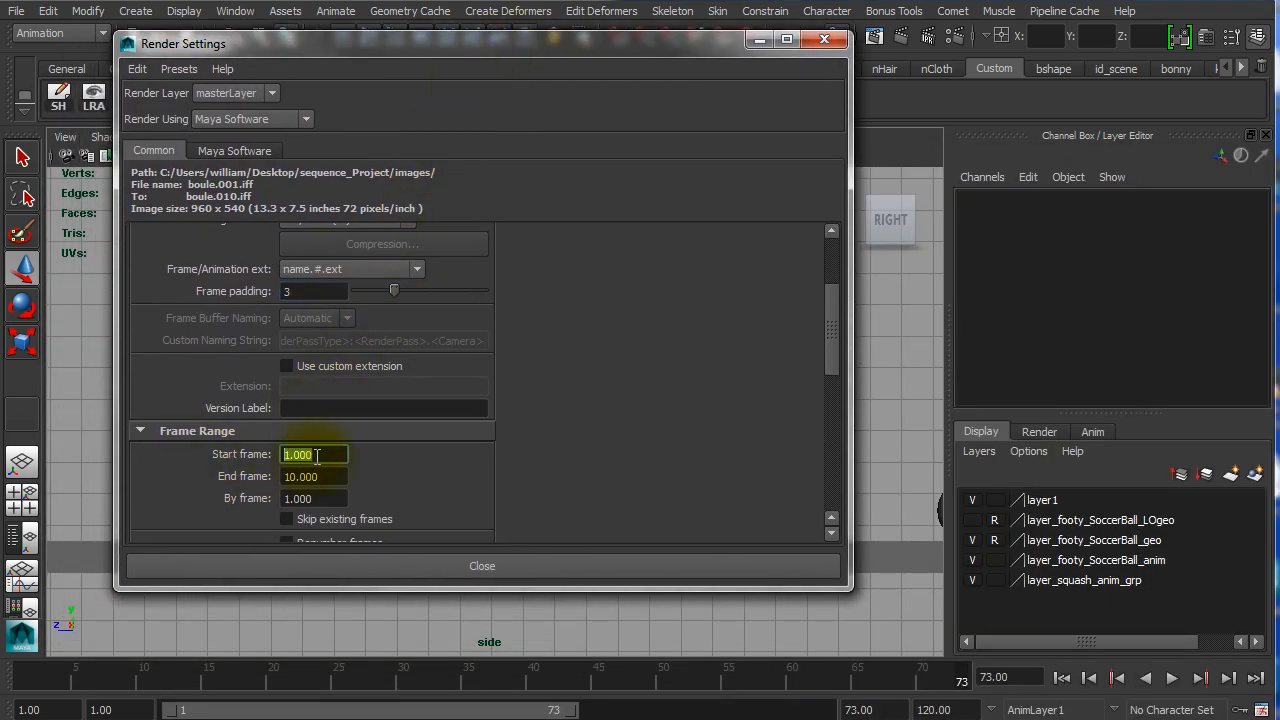
key(Tab)
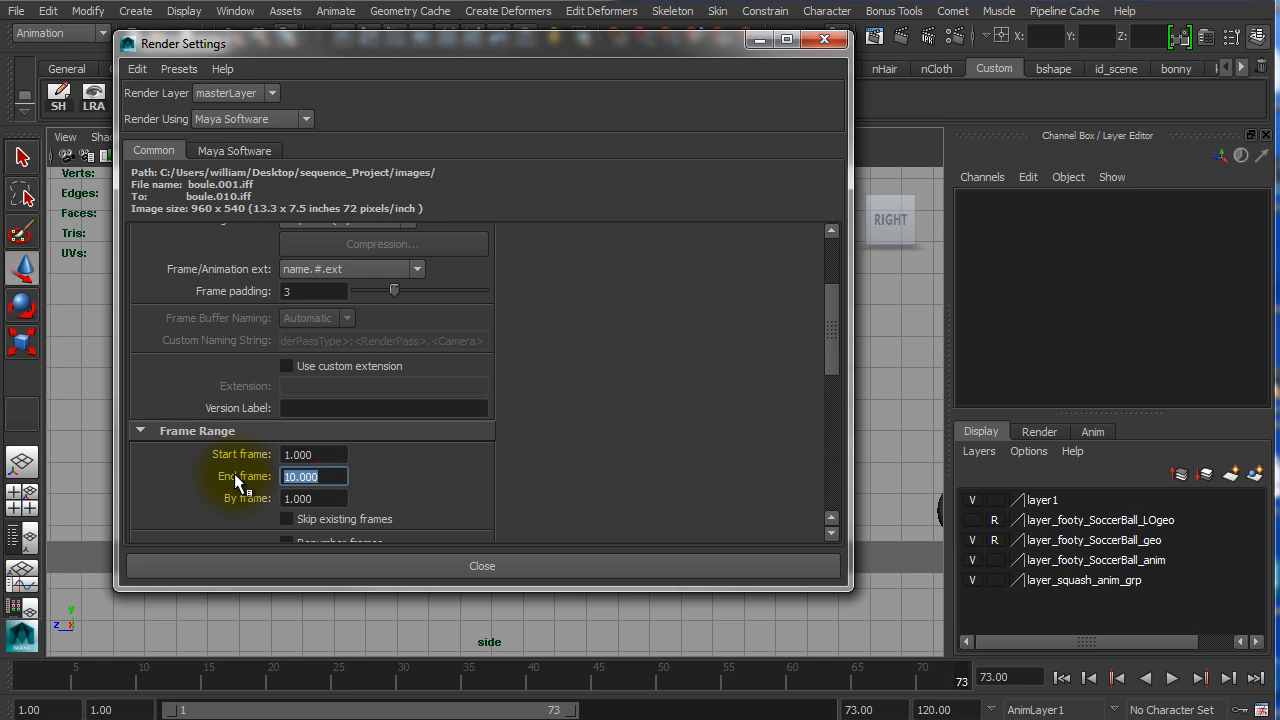
text(73)
click(316, 498)
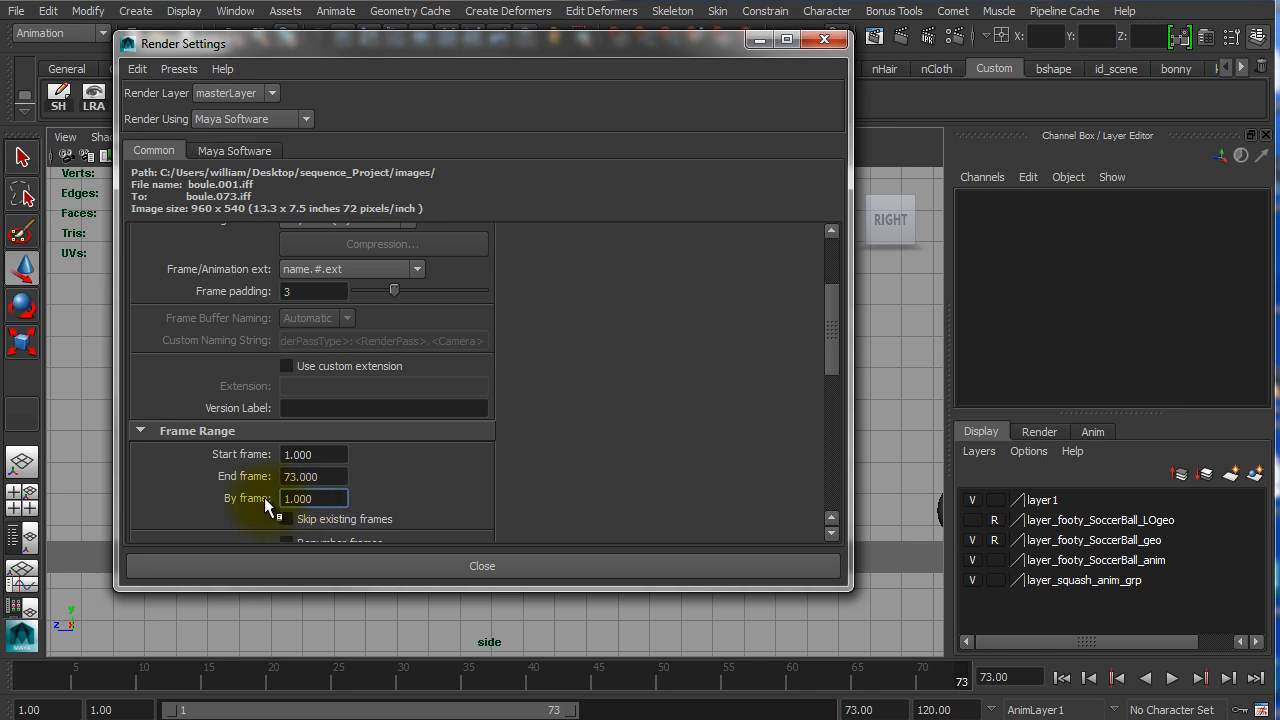
drag(331, 498, 247, 503)
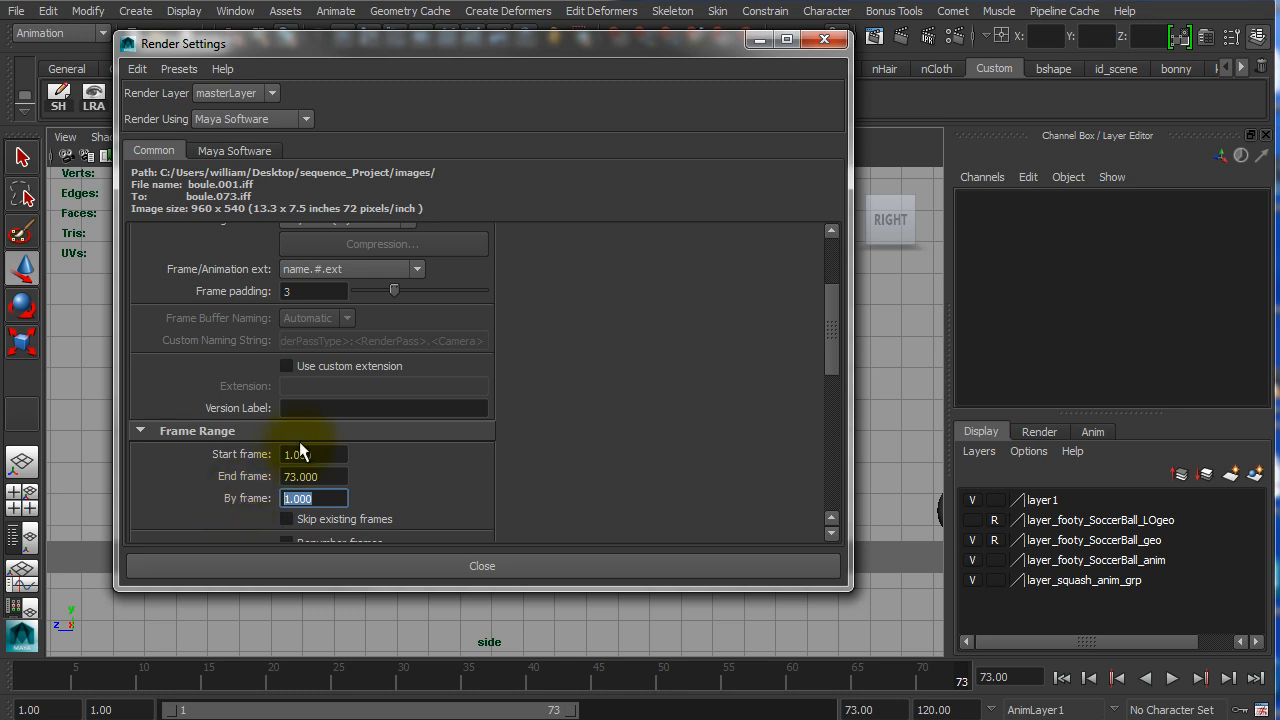
click(318, 498)
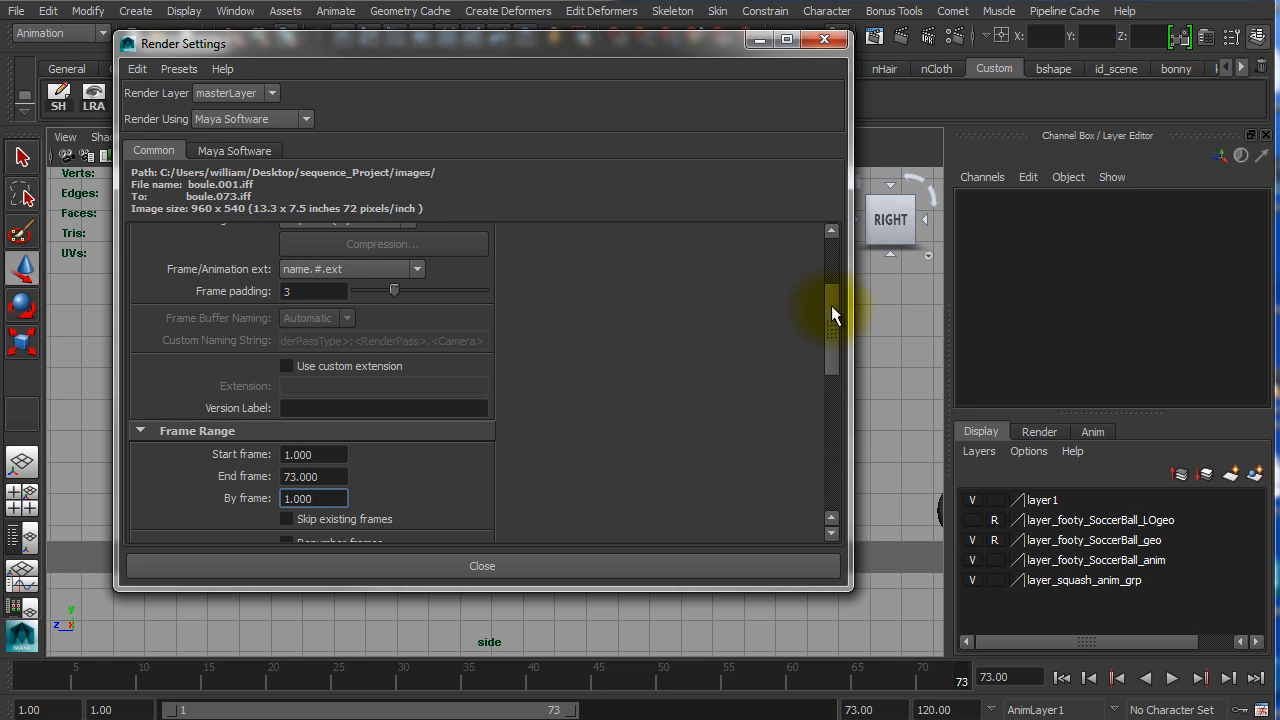
Step: Play the animation in the side viewport and return the current time to frame 33
drag(831, 306, 834, 402)
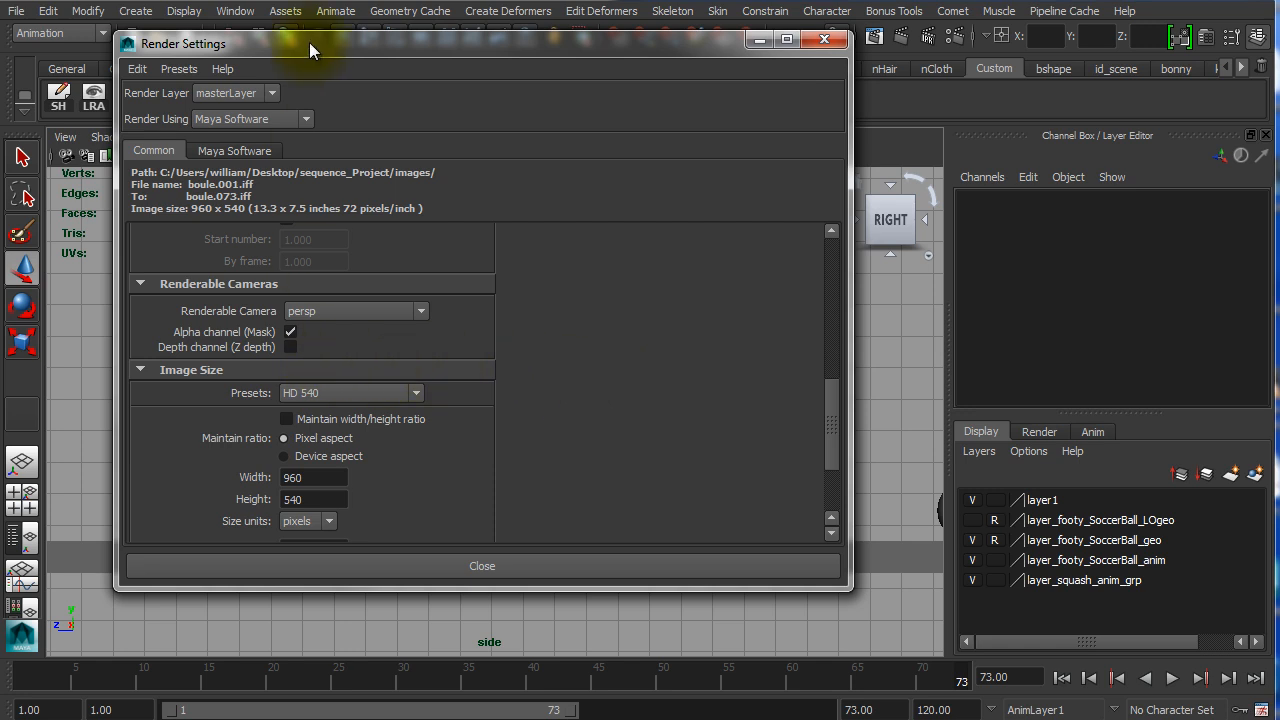
drag(309, 42, 982, 35)
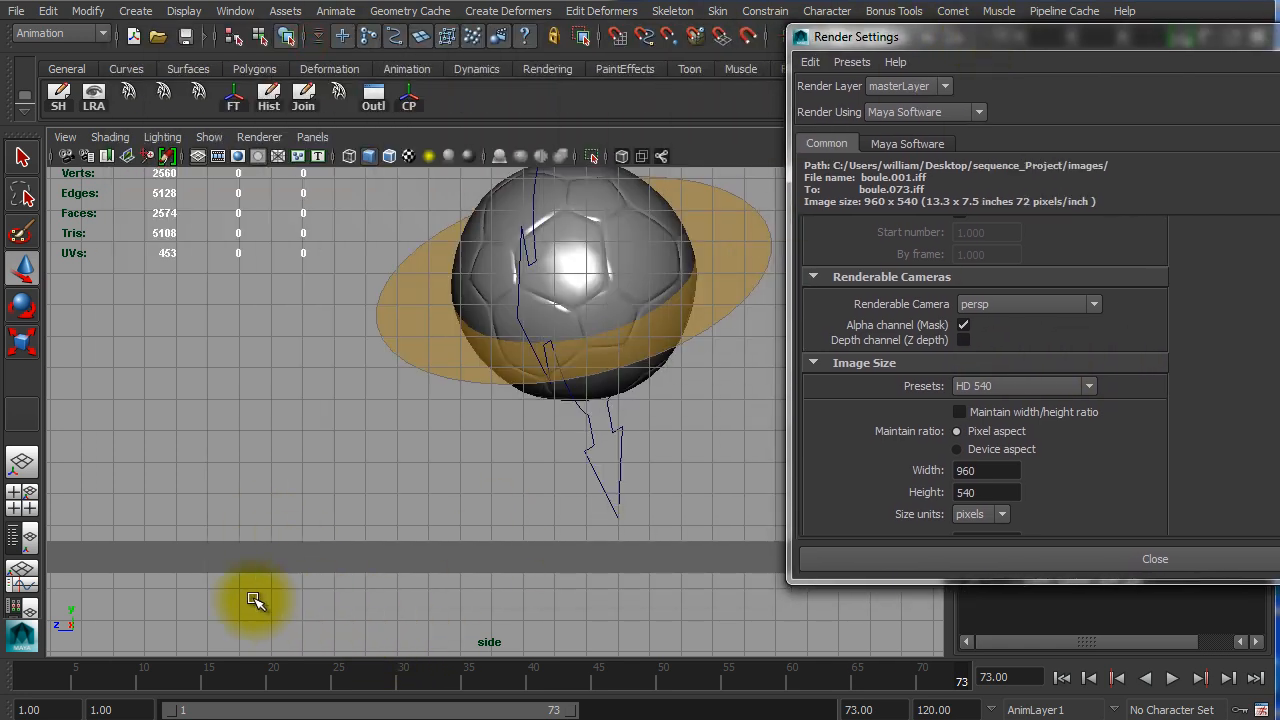
key(alt+v)
click(447, 678)
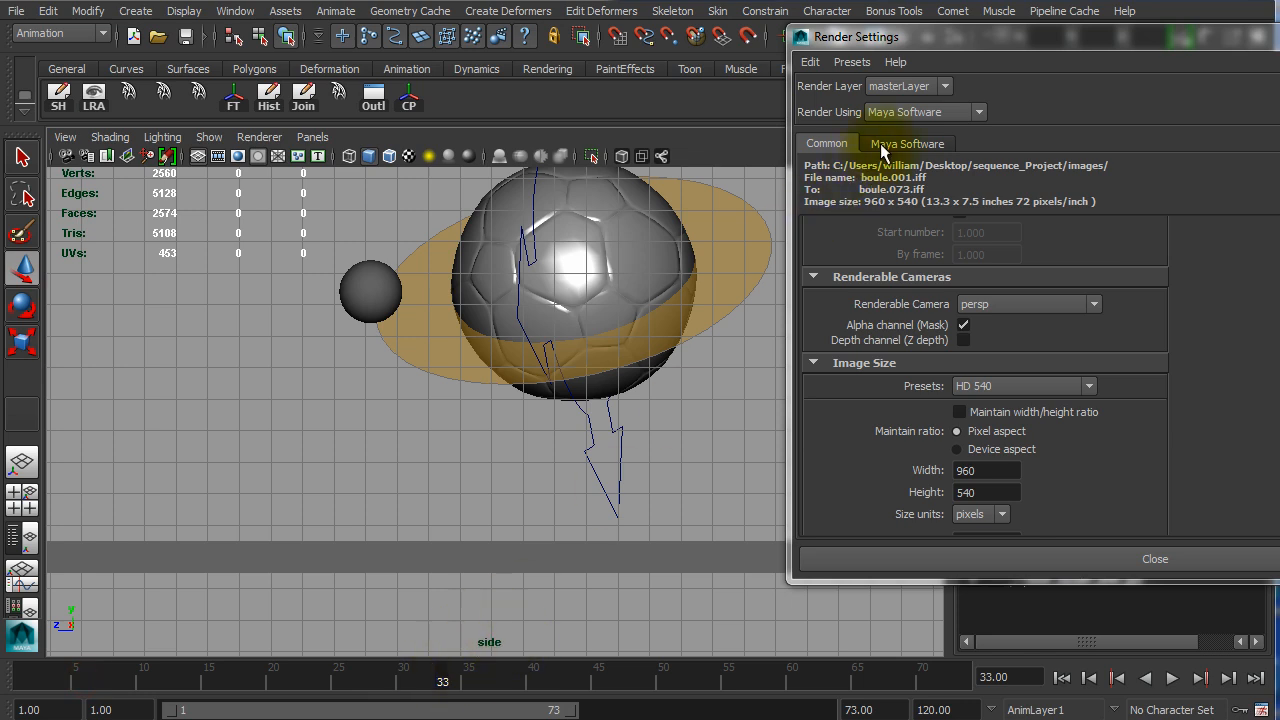
drag(940, 37, 346, 28)
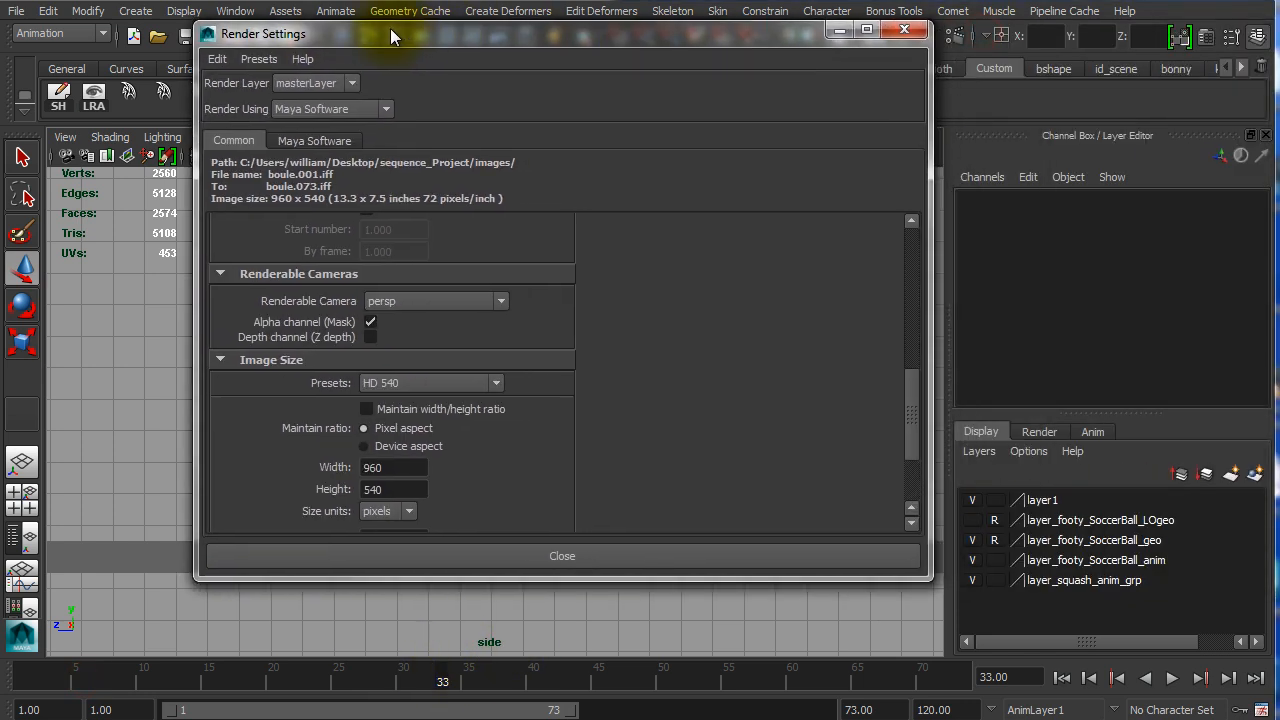
Step: Set the renderable camera to side and play the animation in the side viewport from about frame 10
click(391, 301)
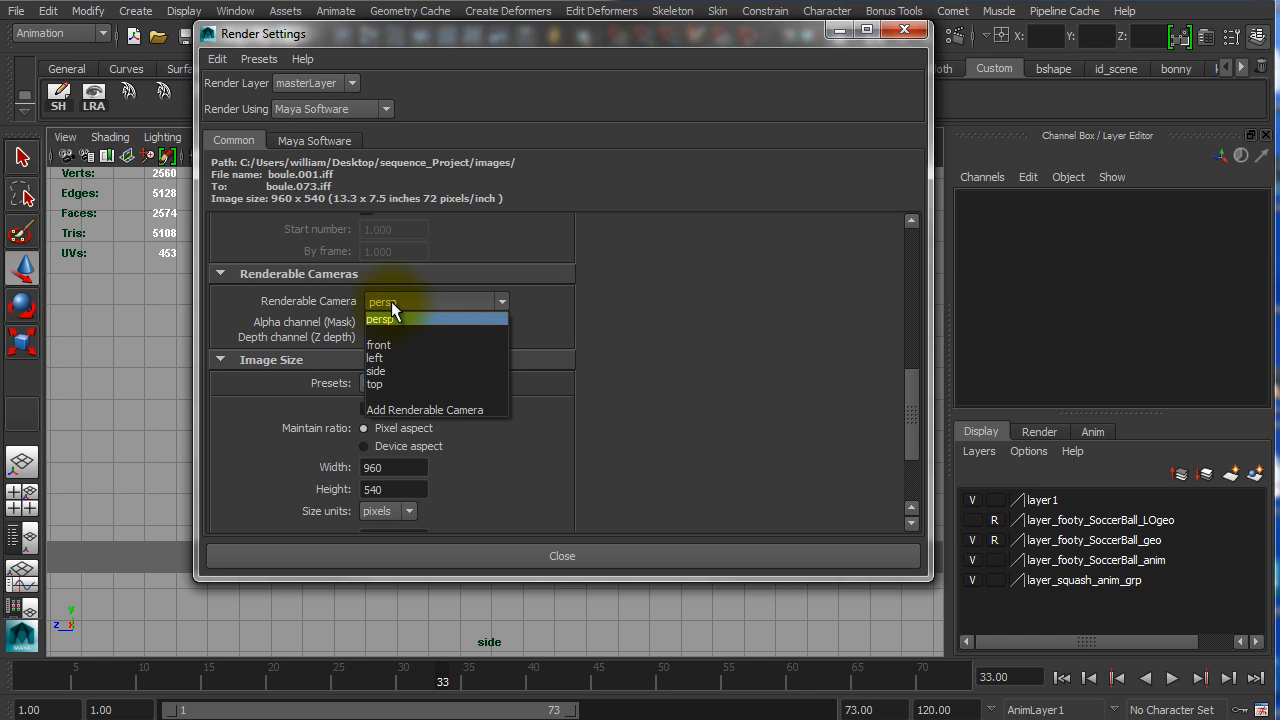
click(383, 370)
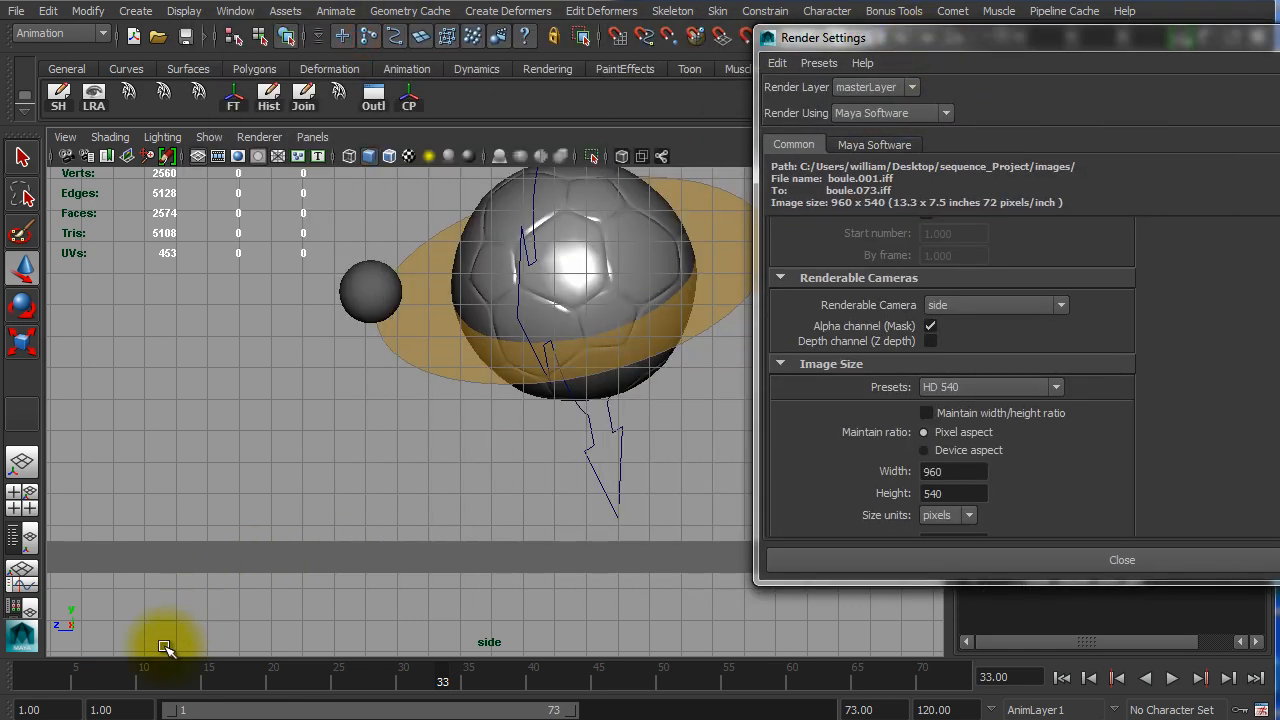
click(140, 676)
key(alt+v)
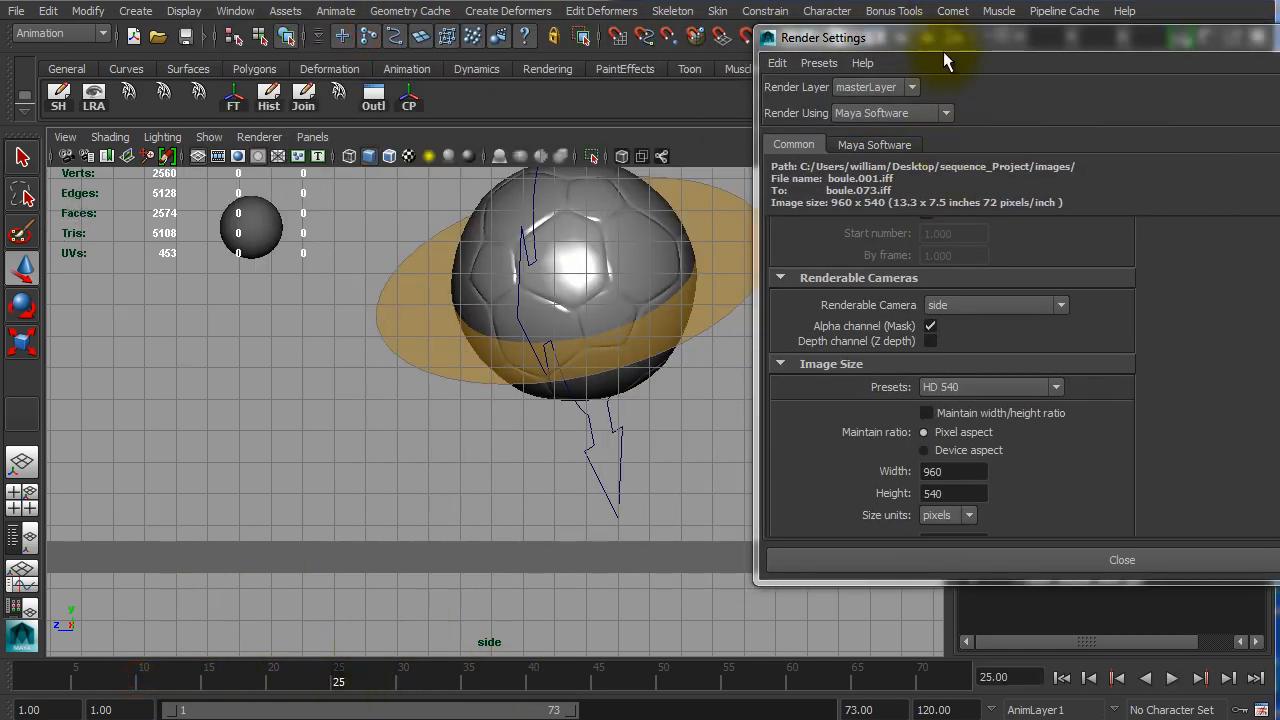
Step: Set the render image size to the HD 720 preset, 1280 by 720 pixels
drag(954, 37, 505, 8)
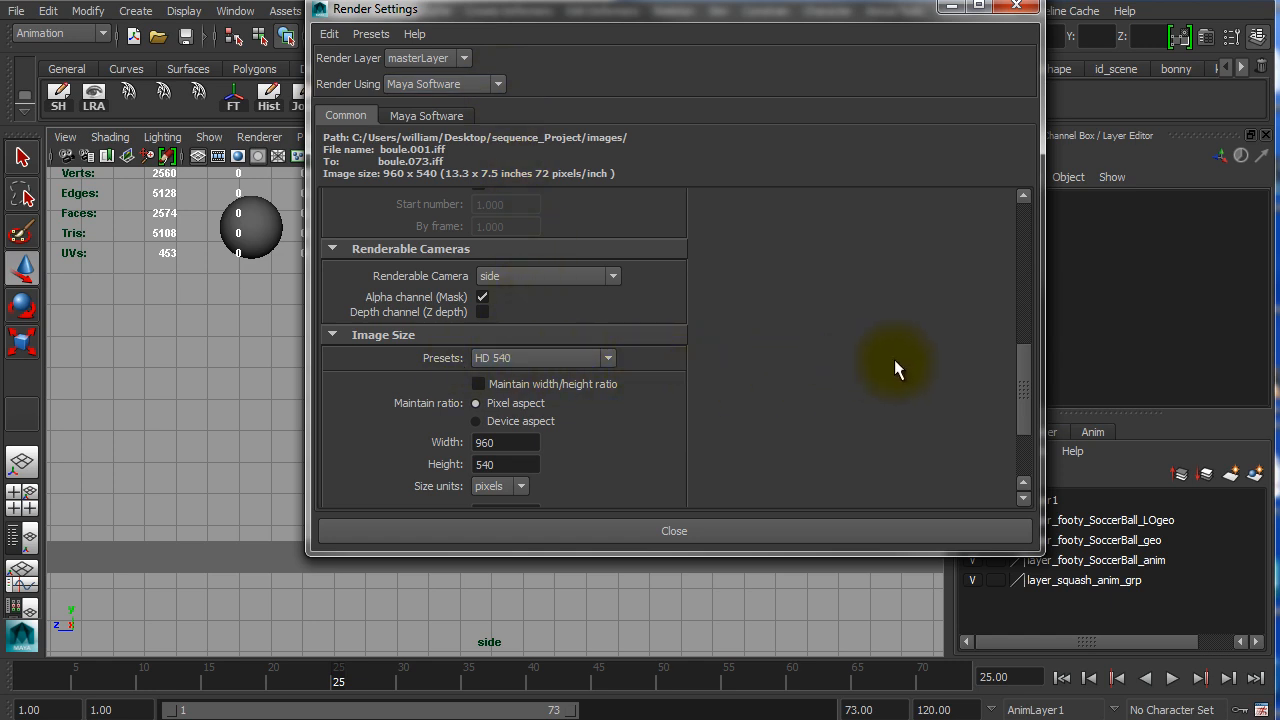
drag(838, 35, 748, 80)
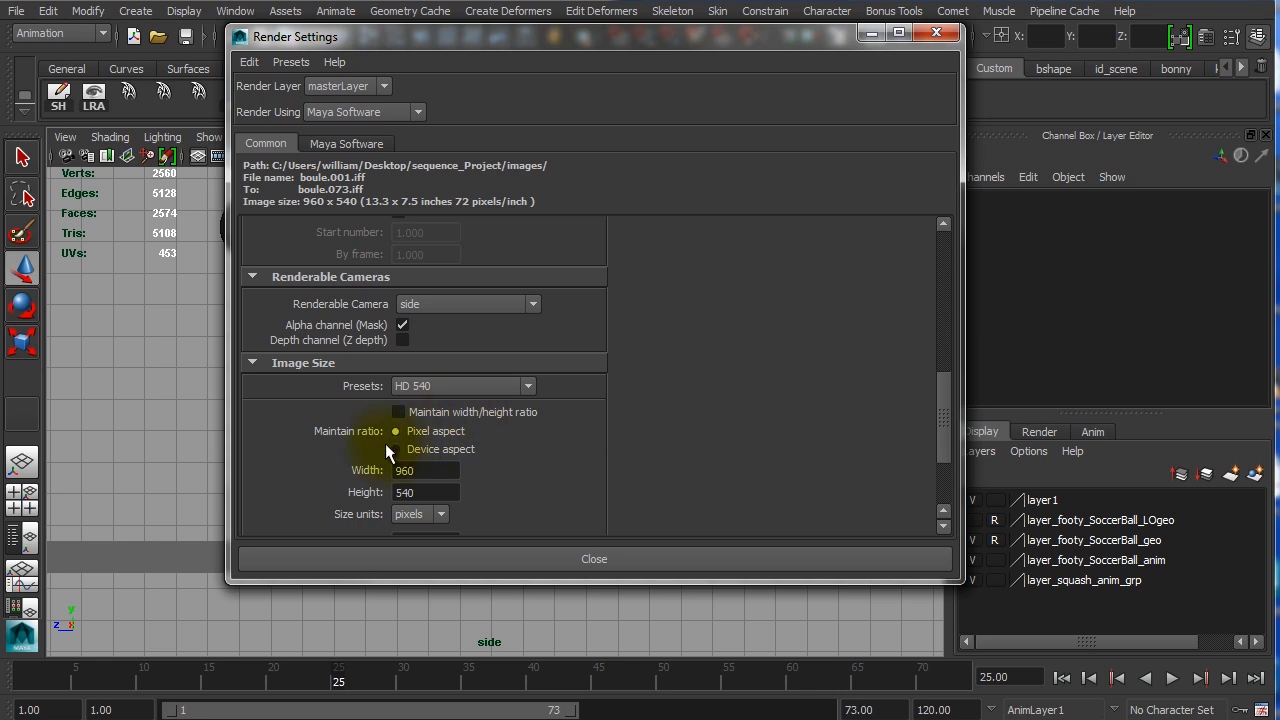
click(430, 387)
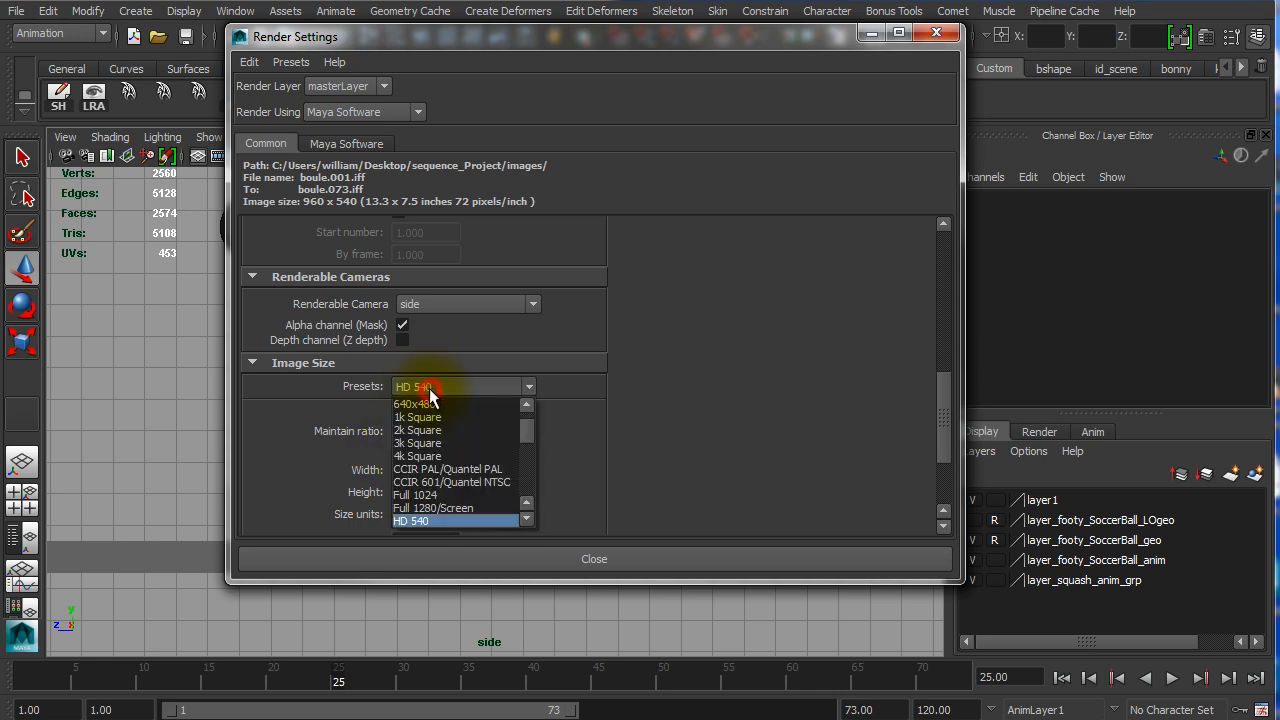
click(526, 519)
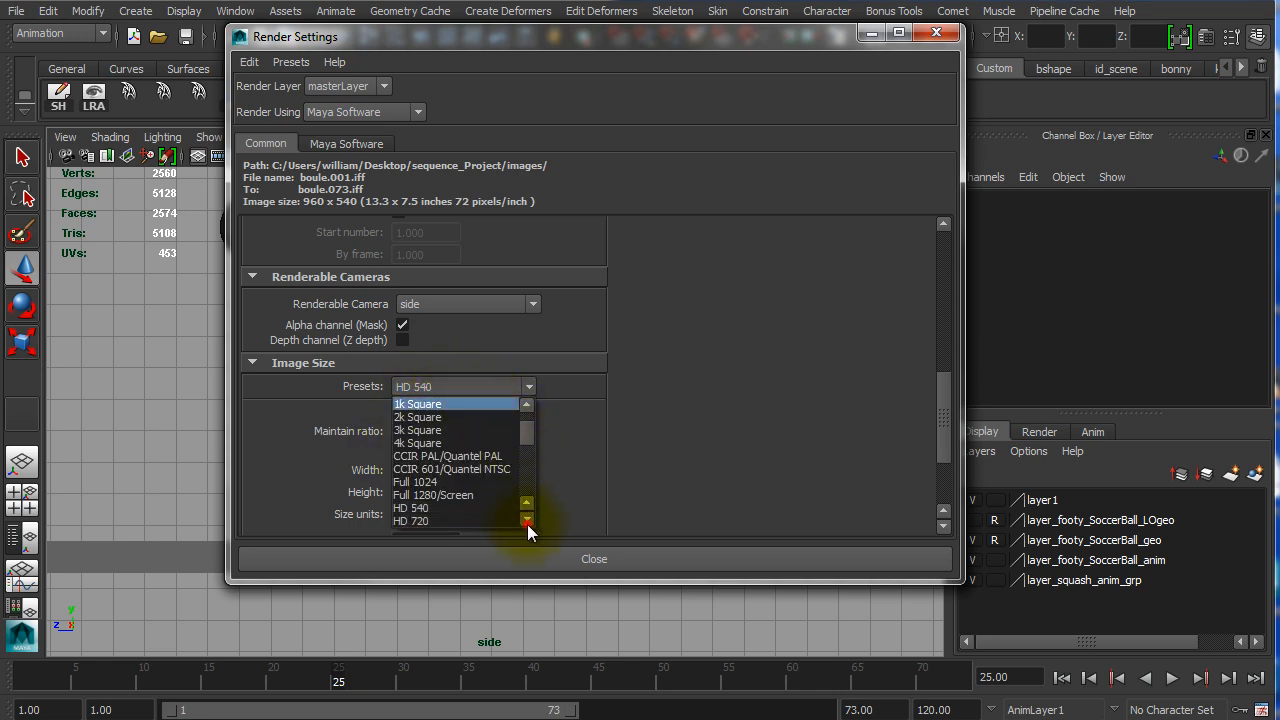
click(435, 521)
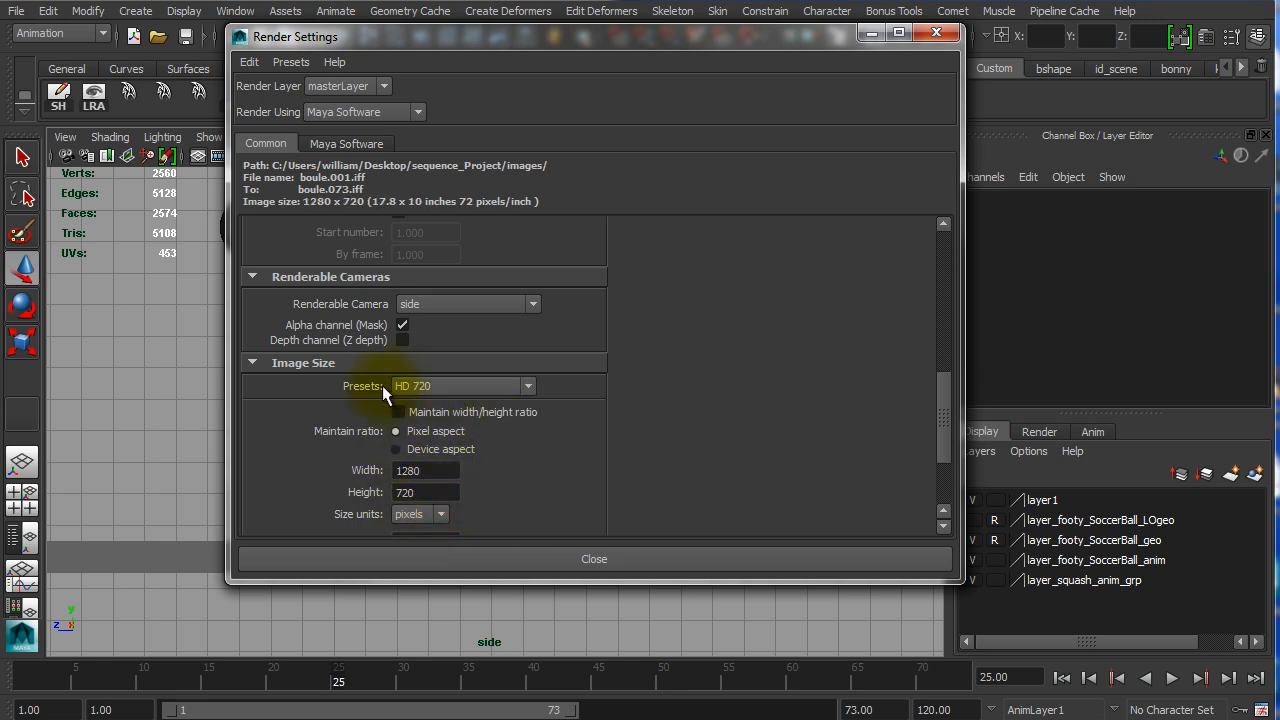
double_click(437, 471)
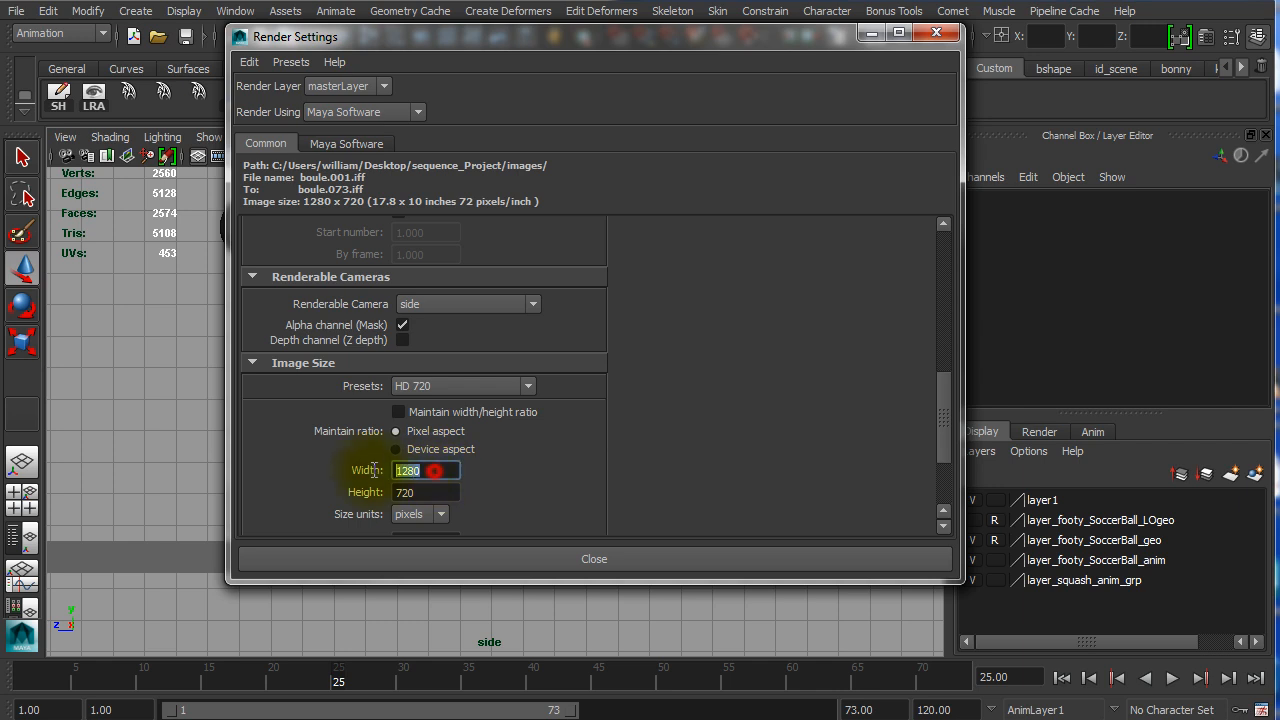
click(429, 489)
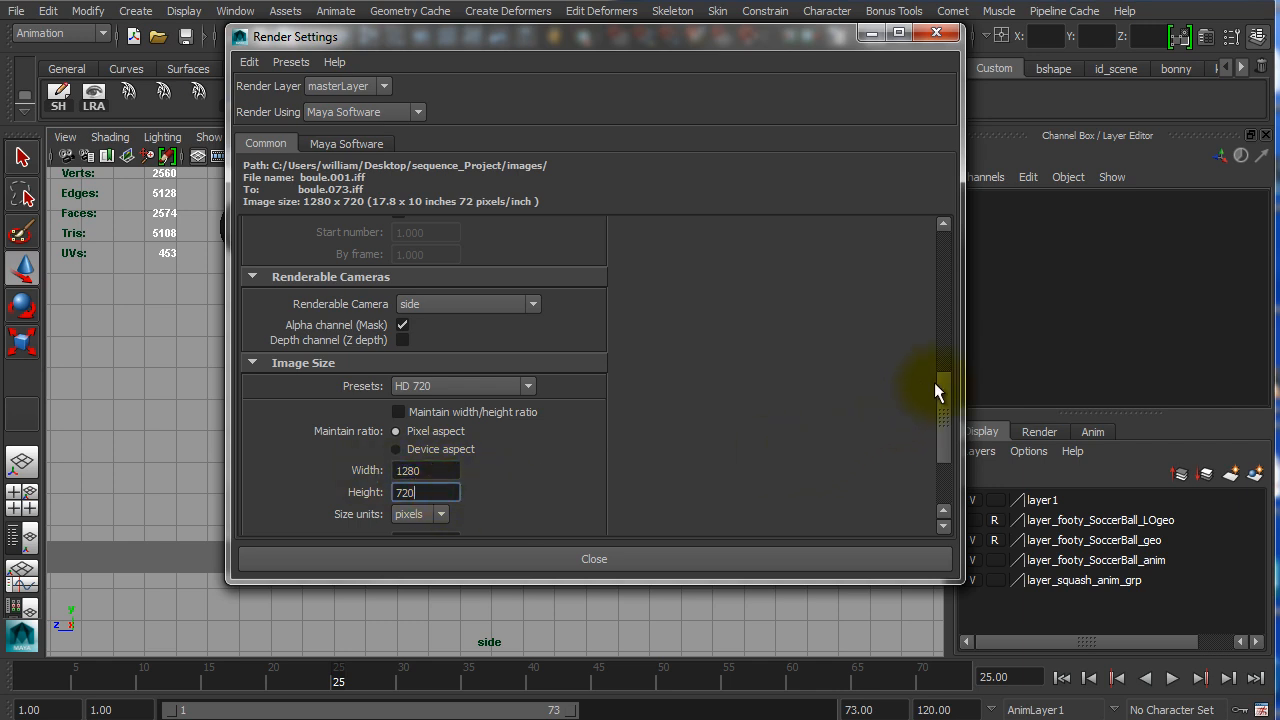
Step: Review the file name prefix, frame padding, frame range, renderable camera and image size, and close the render settings
drag(935, 384, 967, 188)
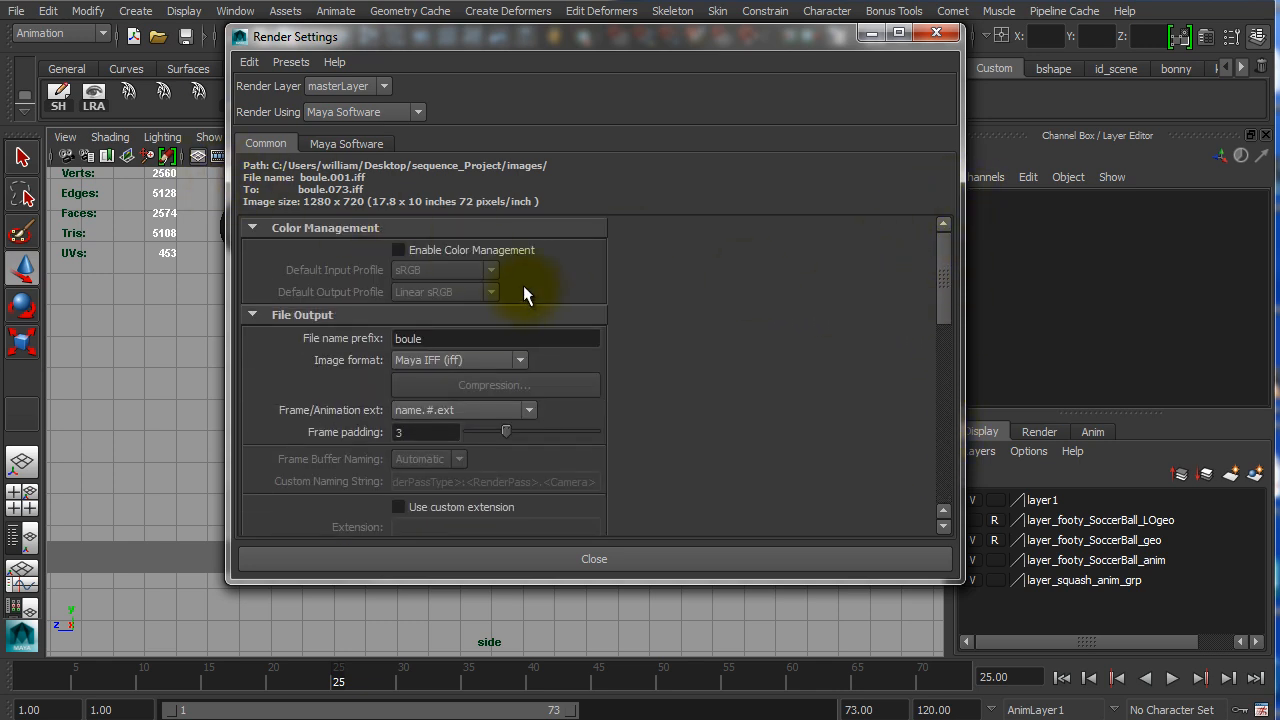
click(441, 338)
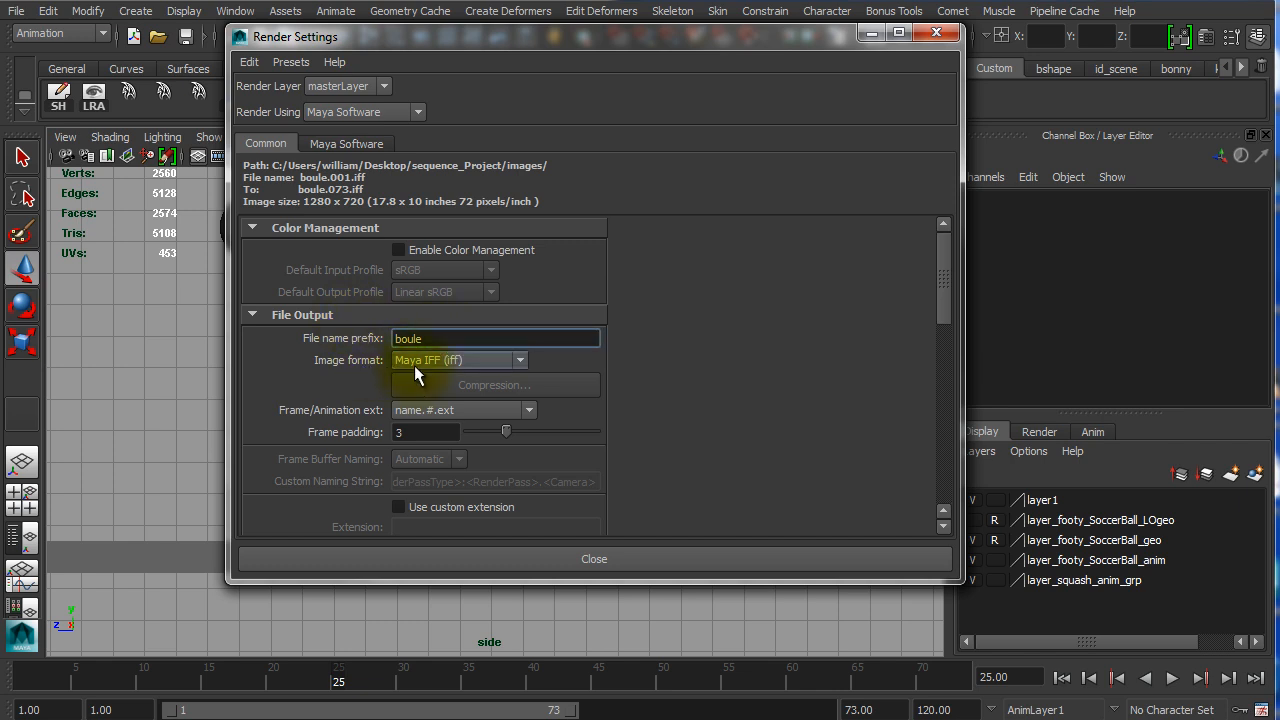
click(422, 435)
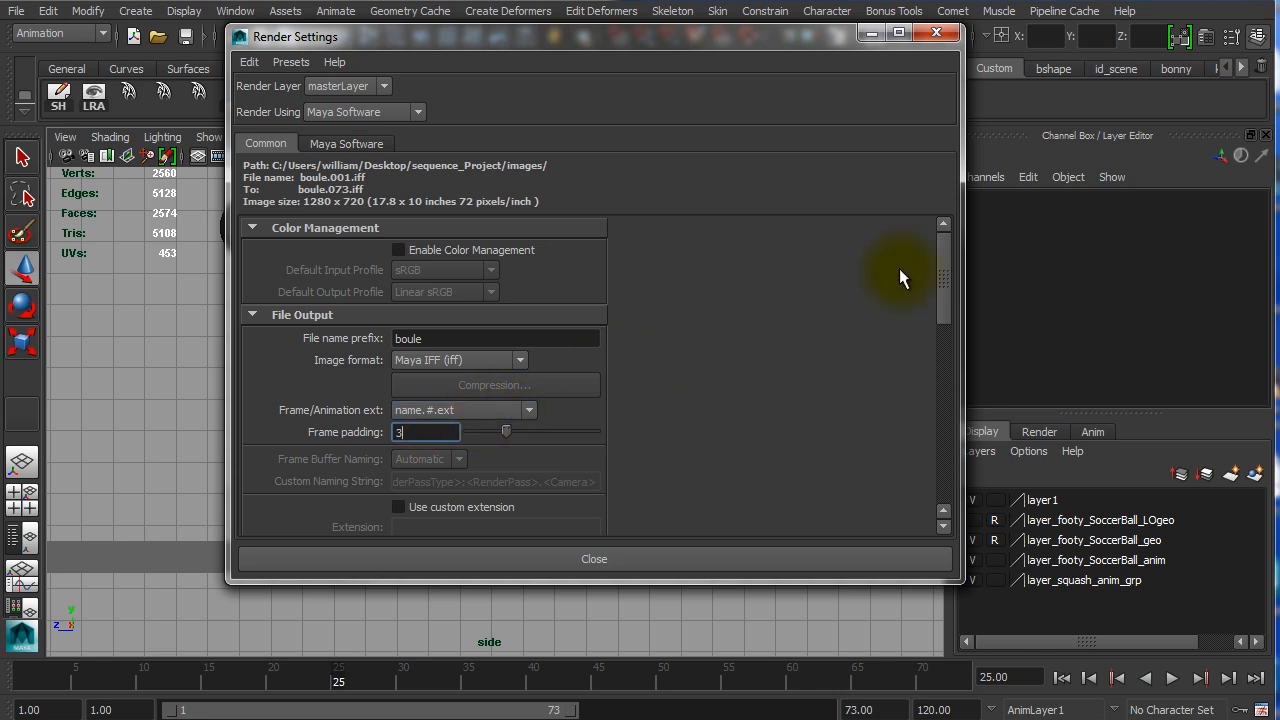
drag(940, 253, 943, 334)
click(443, 322)
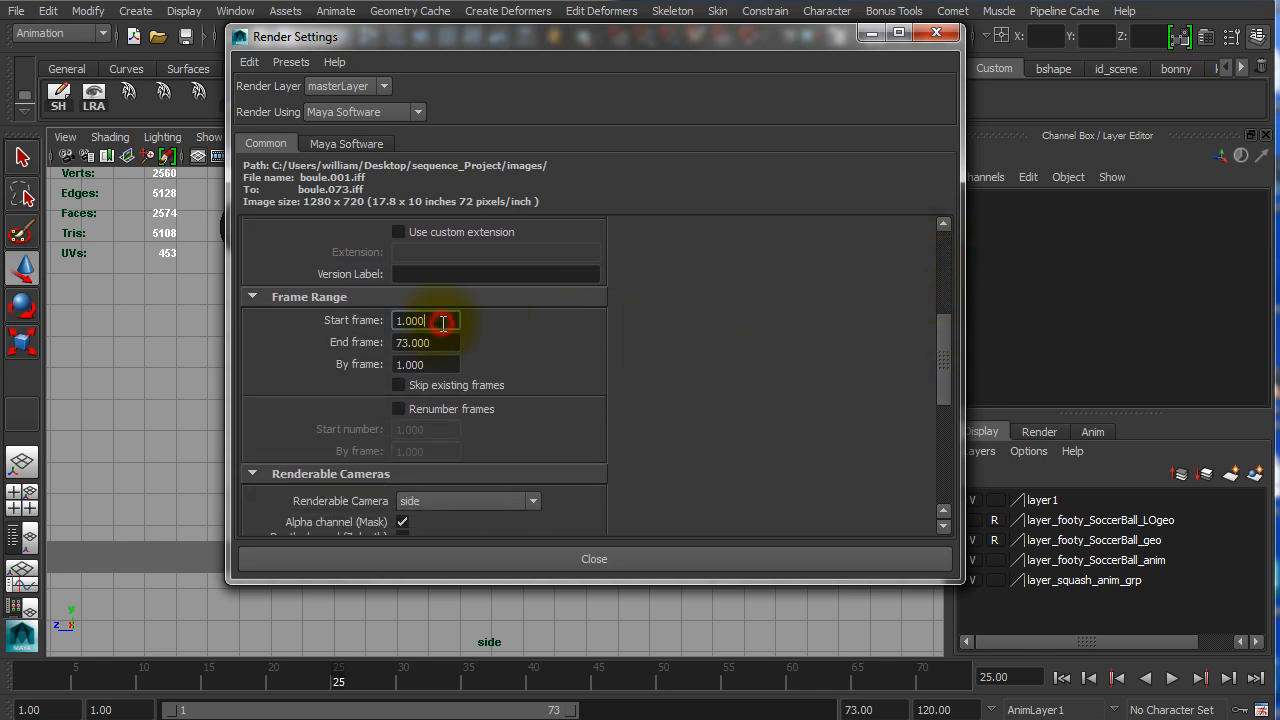
click(440, 342)
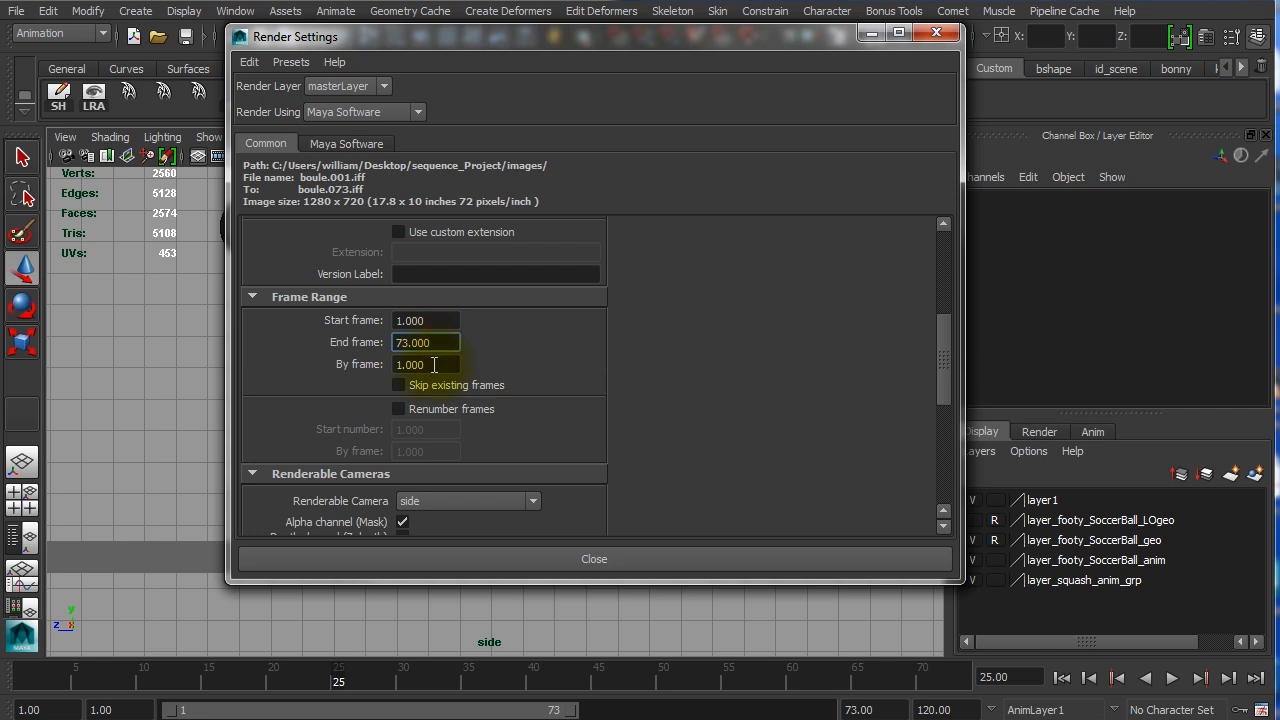
click(437, 364)
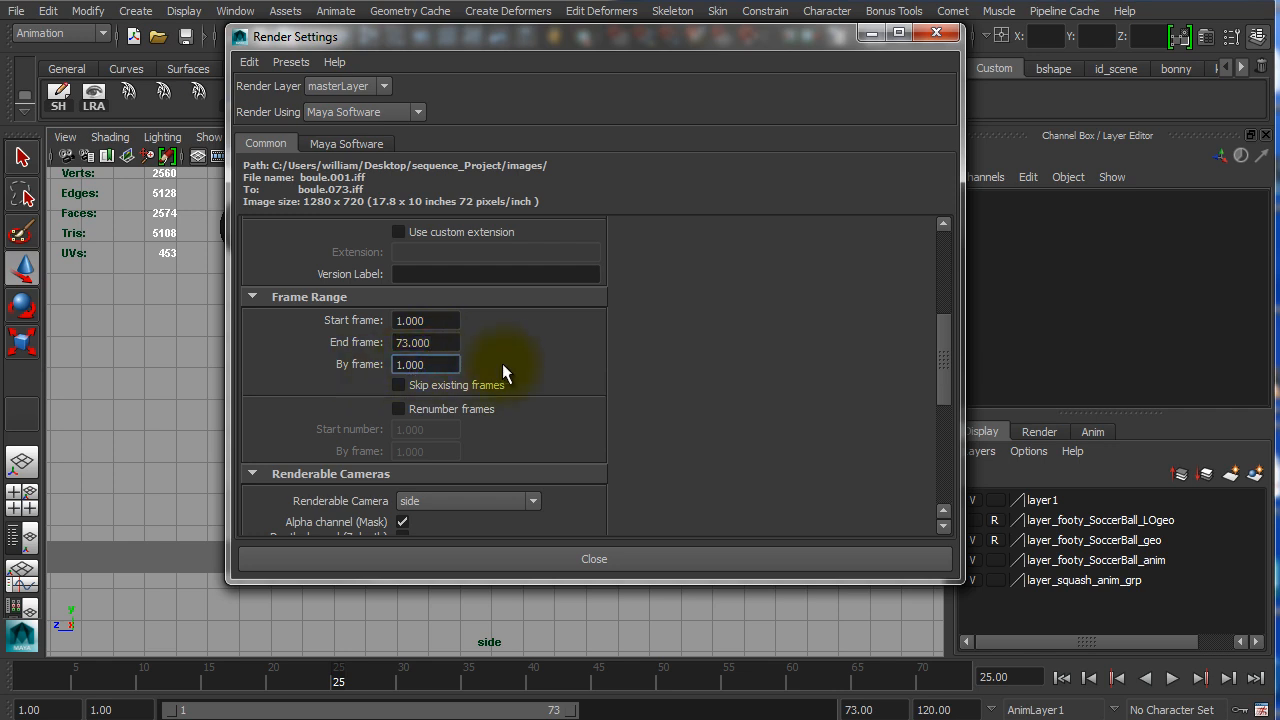
drag(941, 330, 934, 386)
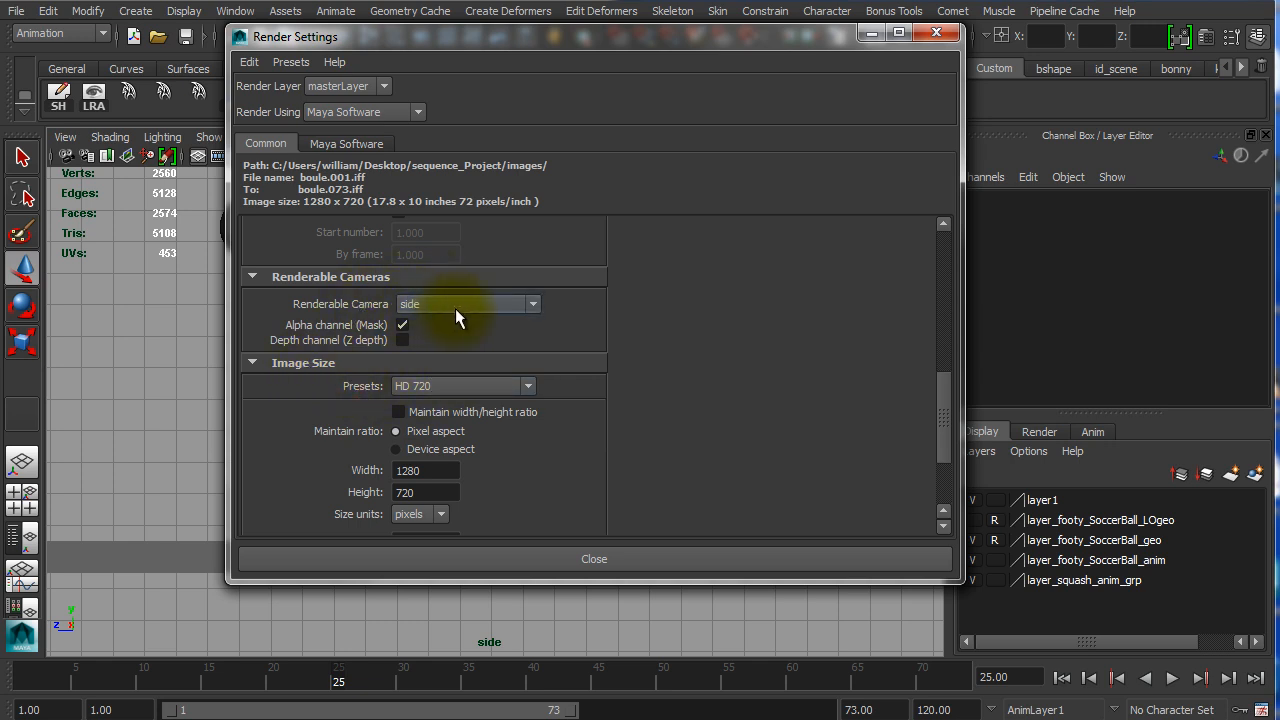
click(610, 557)
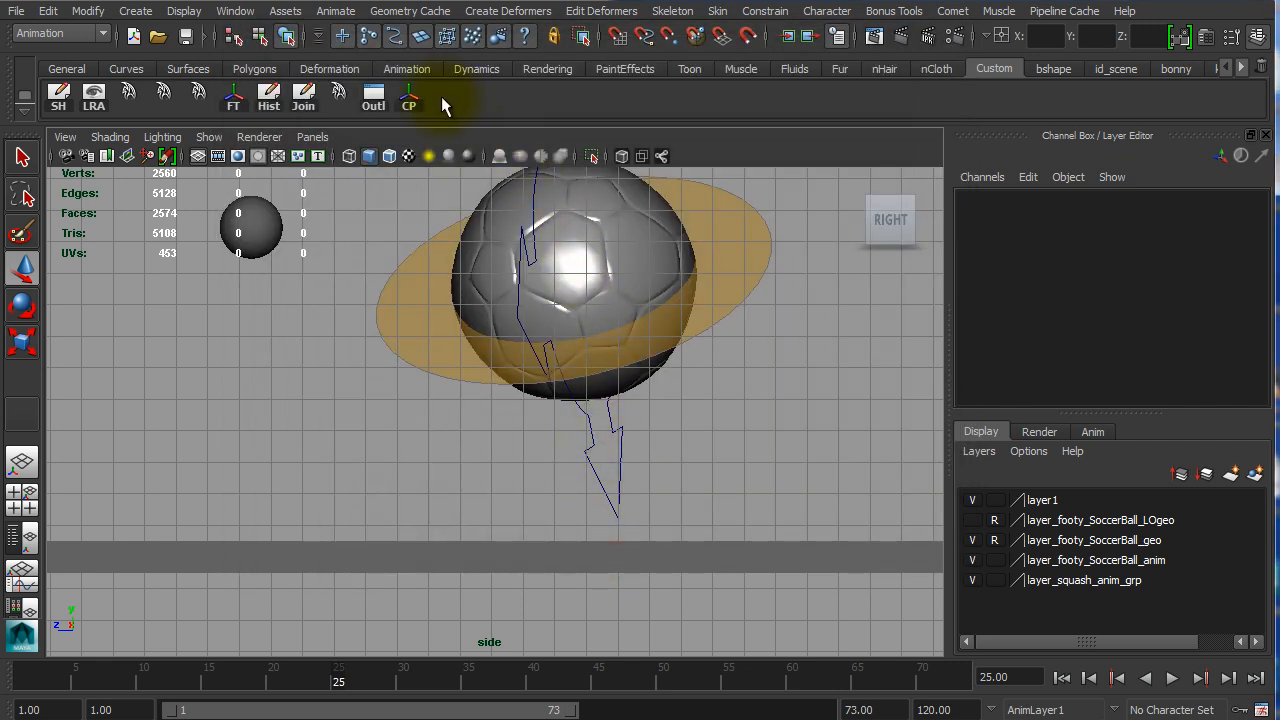
Step: Switch to the Rendering menu set and batch render the animation as an image sequence
click(49, 35)
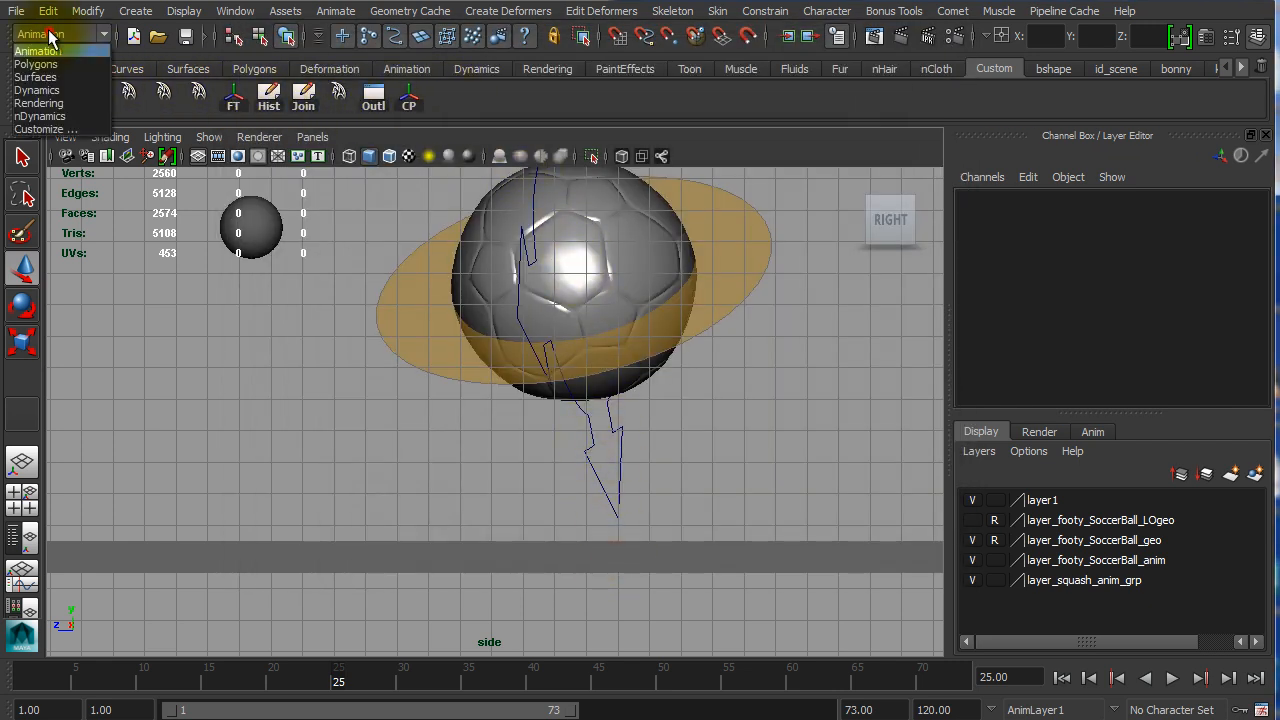
click(52, 103)
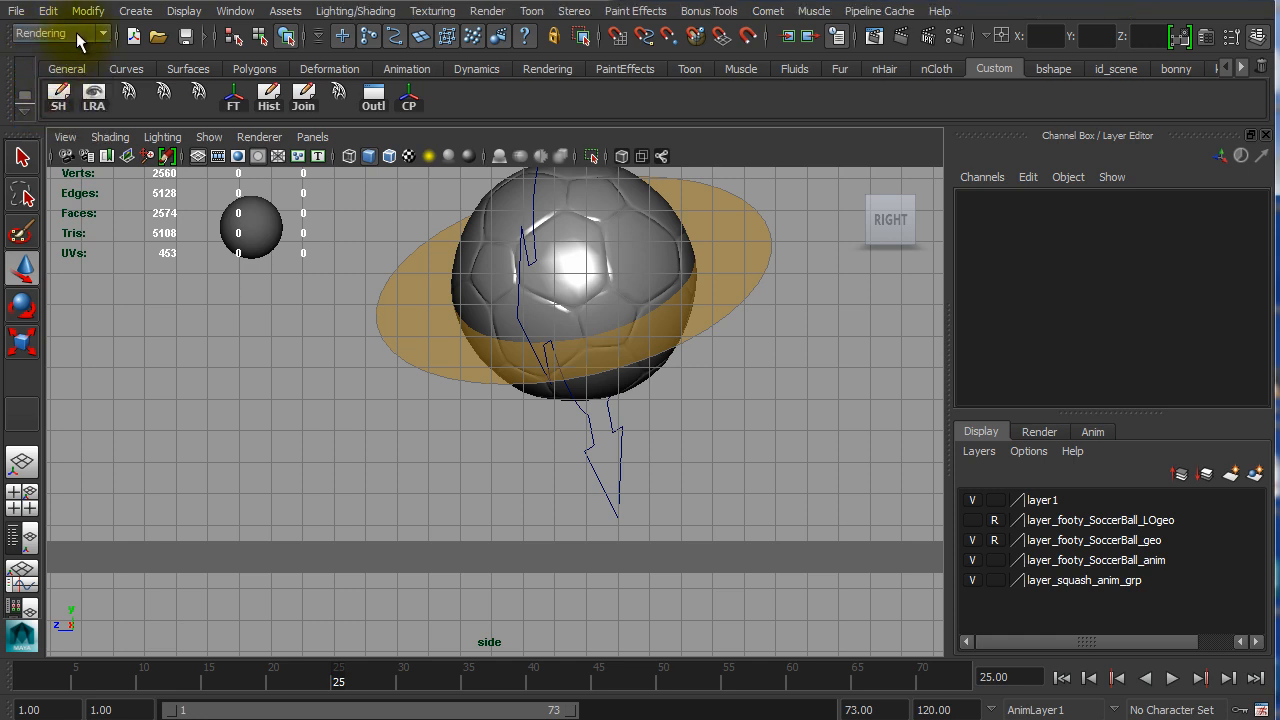
click(489, 12)
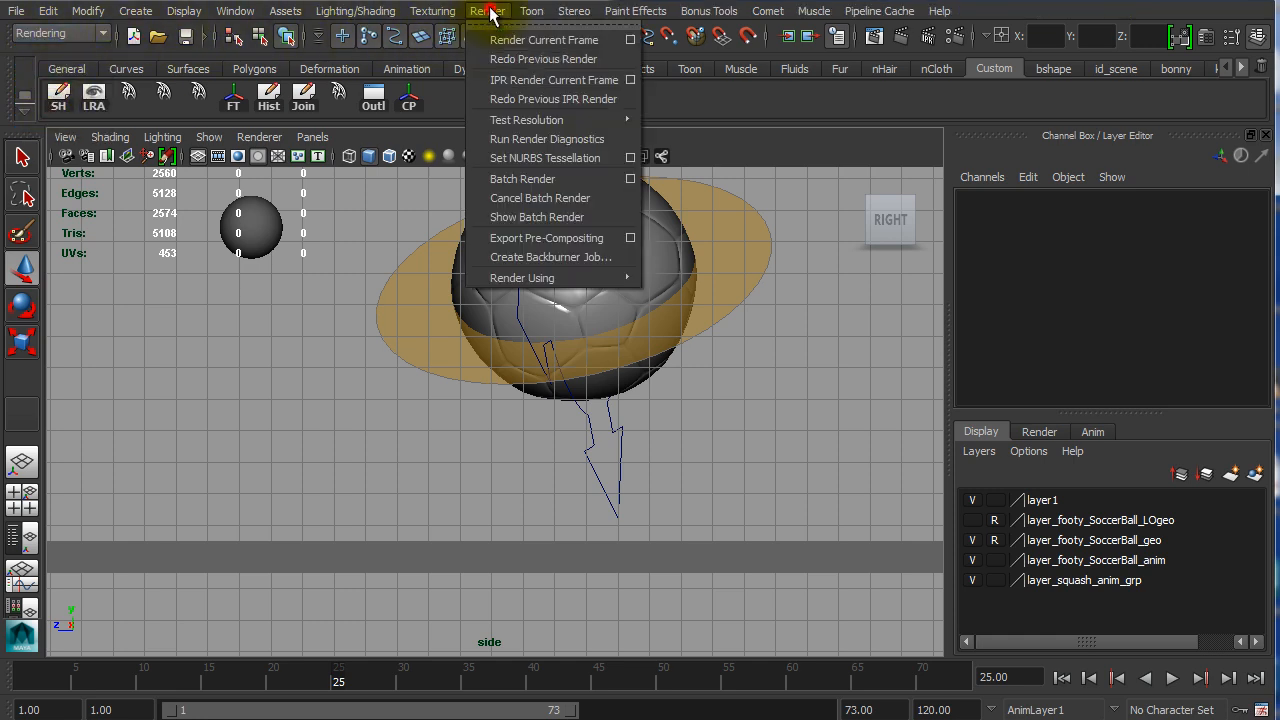
click(541, 180)
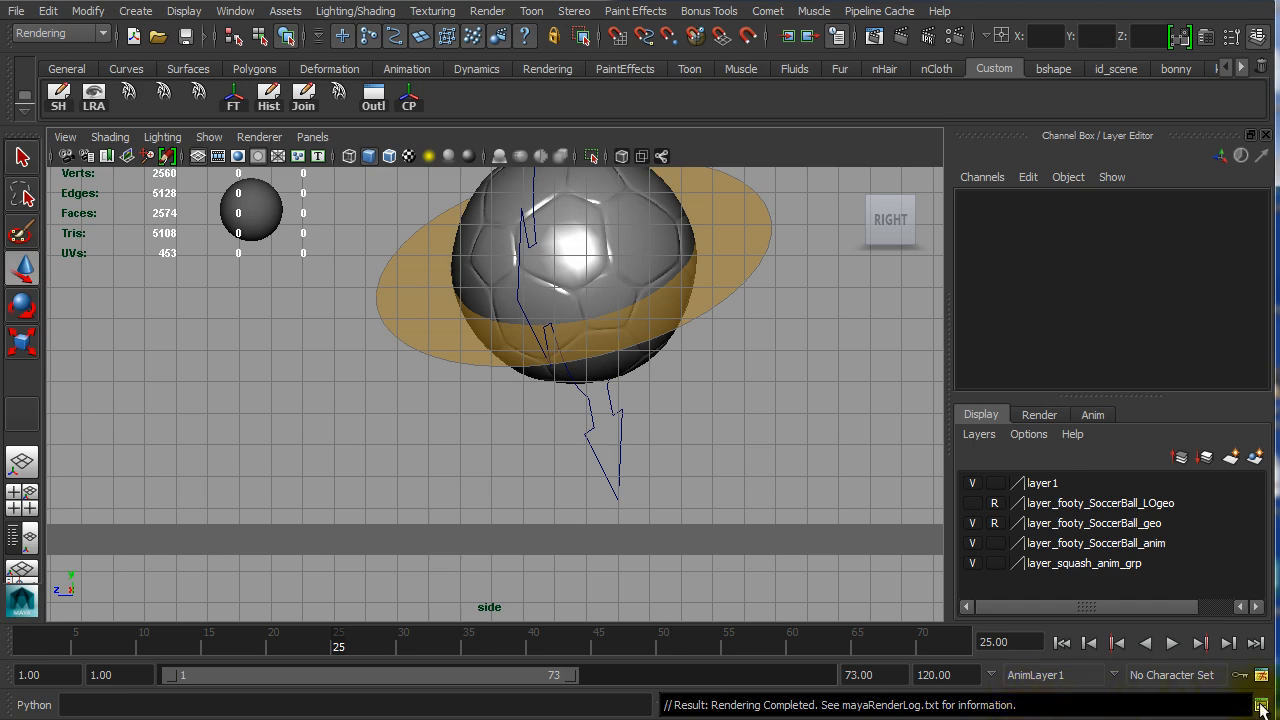
Step: Examine the render progress and output path in the Script Editor's enlarged history, and close the editor
click(1261, 708)
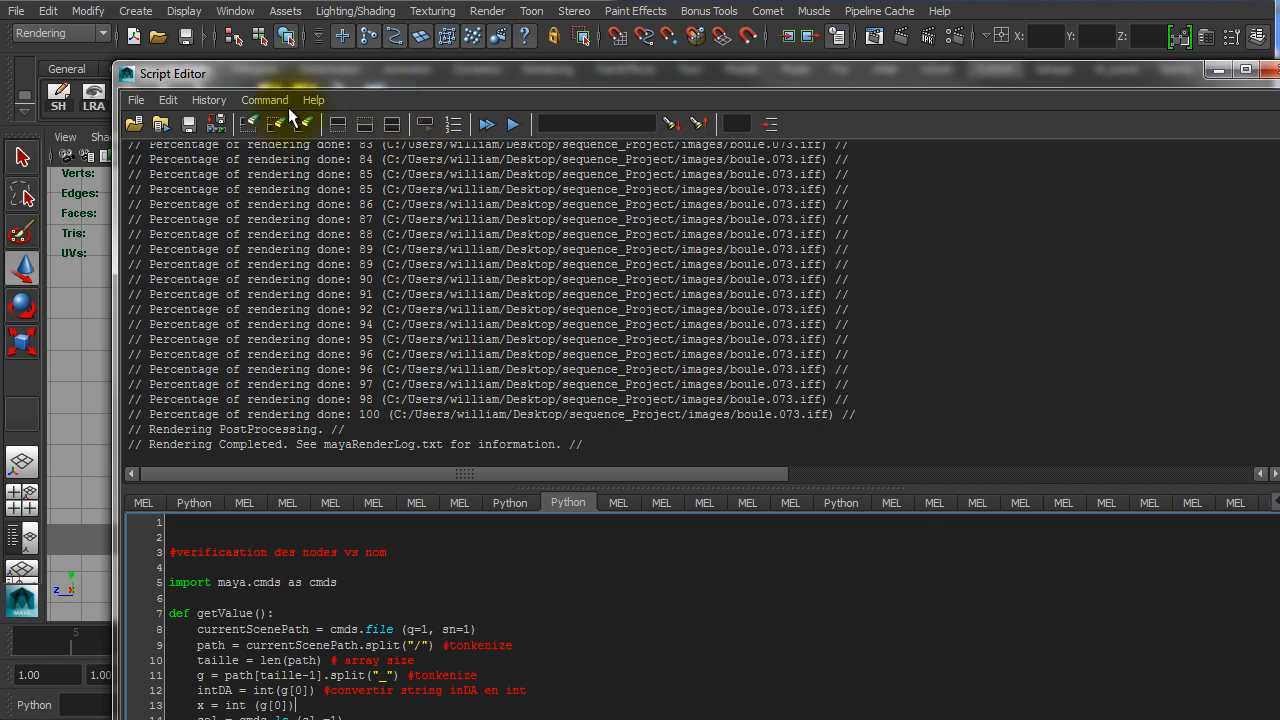
drag(174, 73, 98, 52)
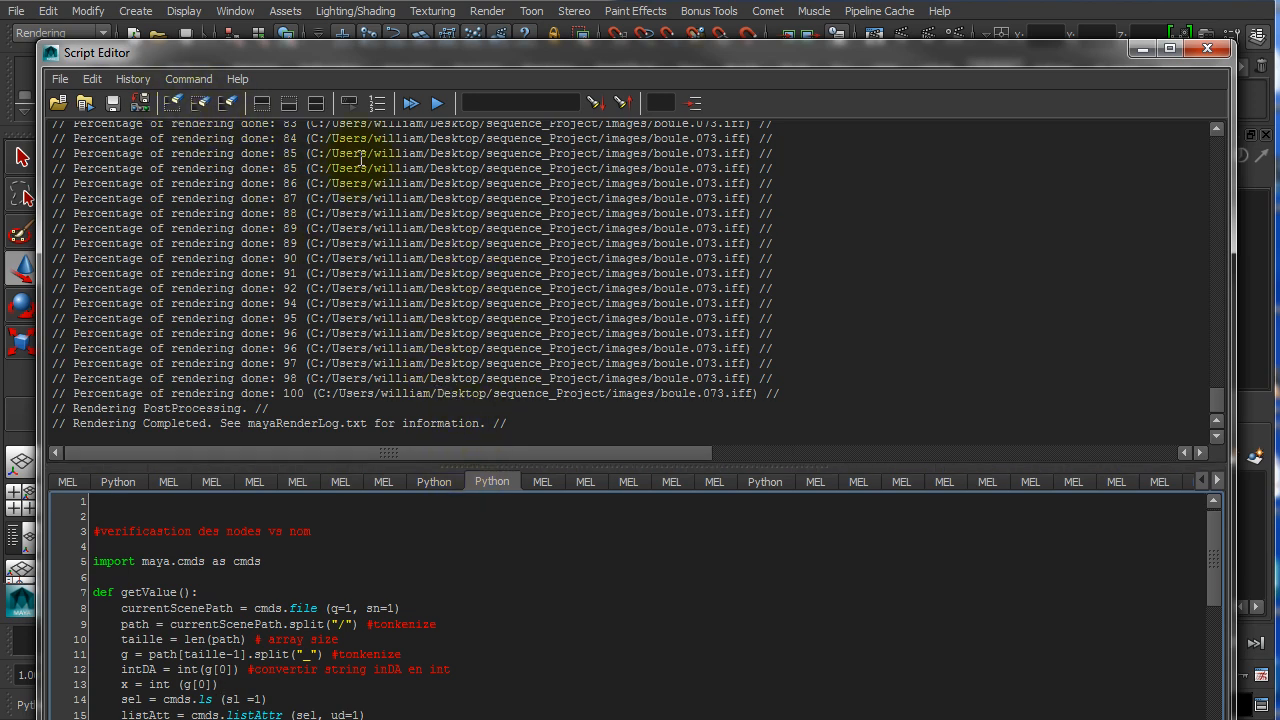
click(261, 103)
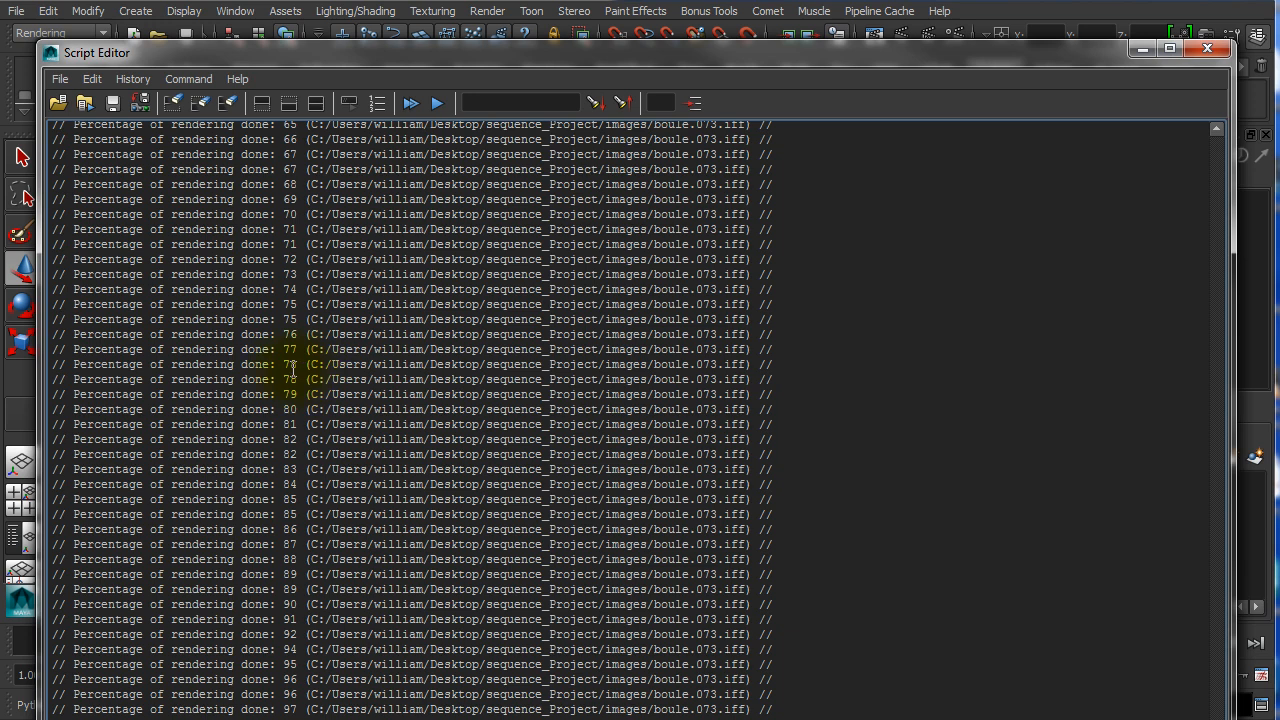
drag(314, 365, 492, 366)
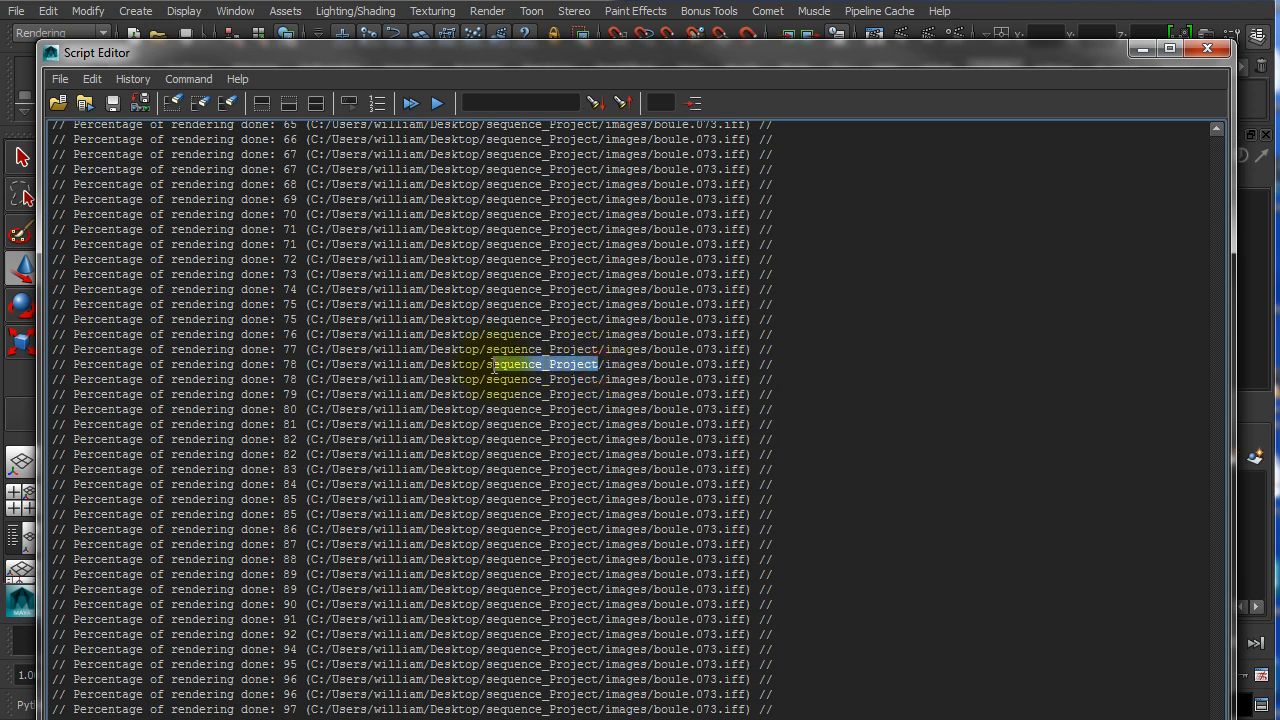
click(643, 361)
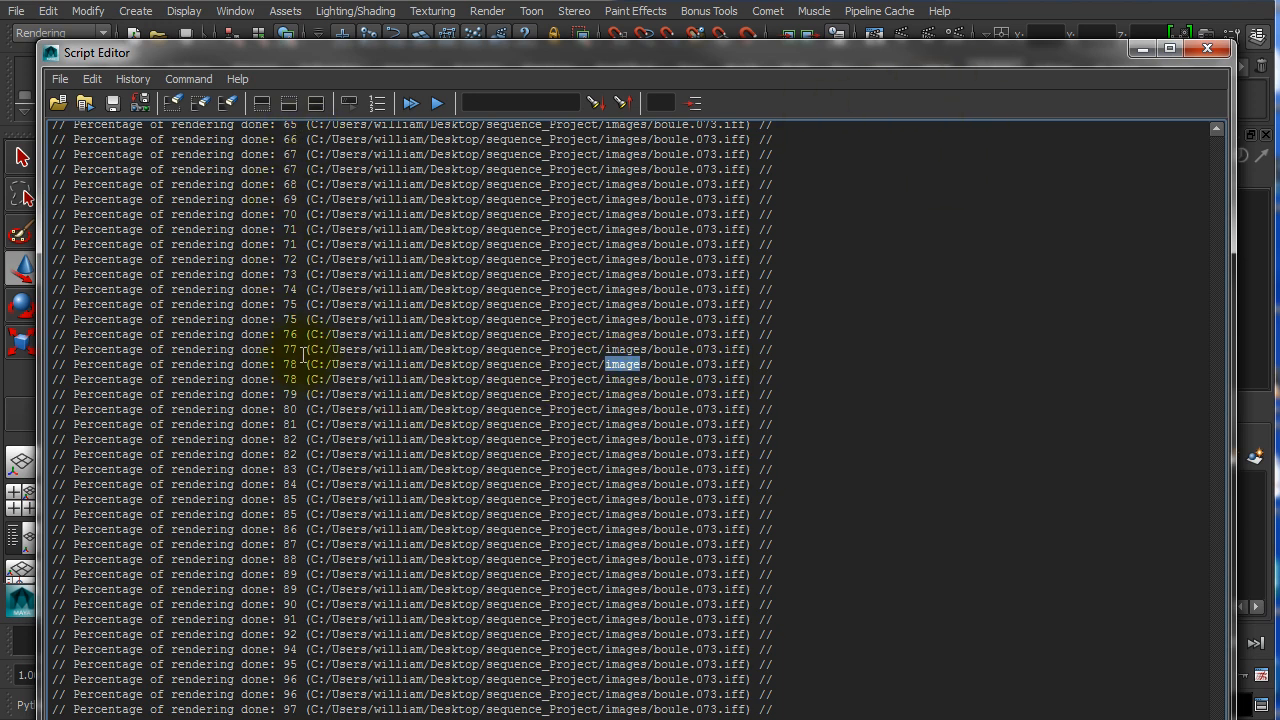
click(1208, 49)
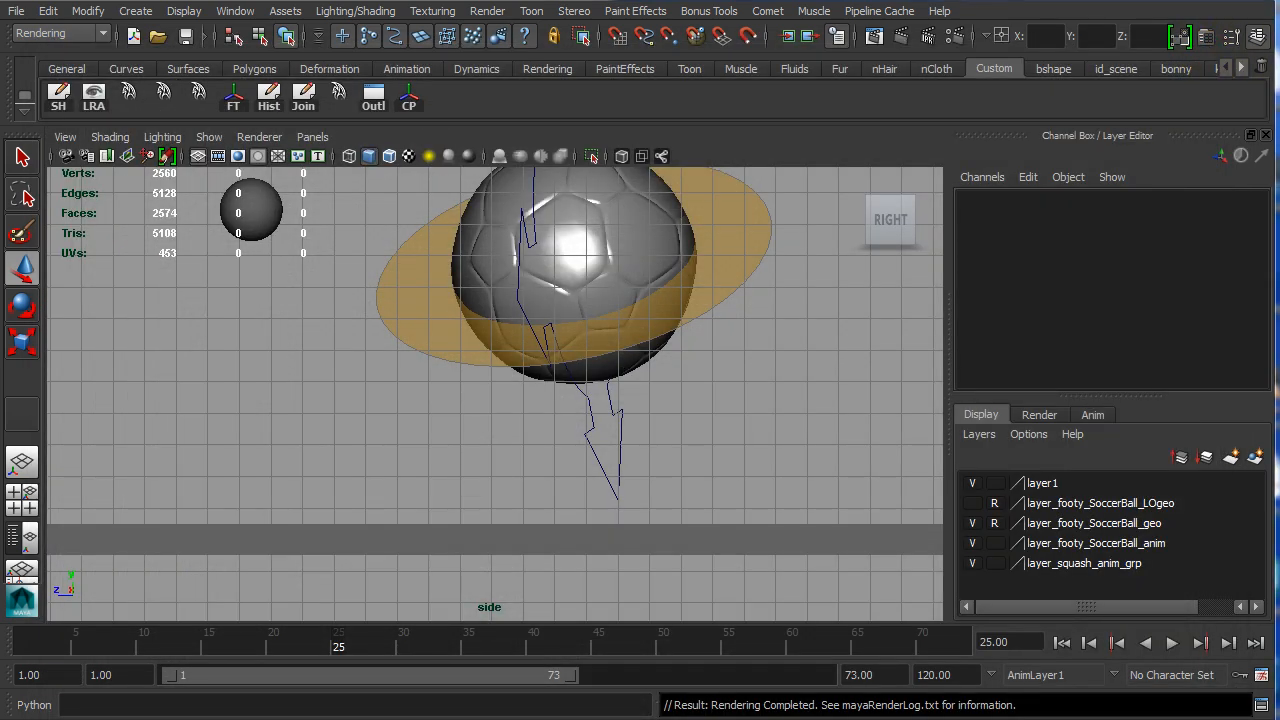
Step: Switch to Windows Explorer, open the images folder of sequence_Project and show its files as a list
key(alt+Tab)
drag(662, 79, 533, 19)
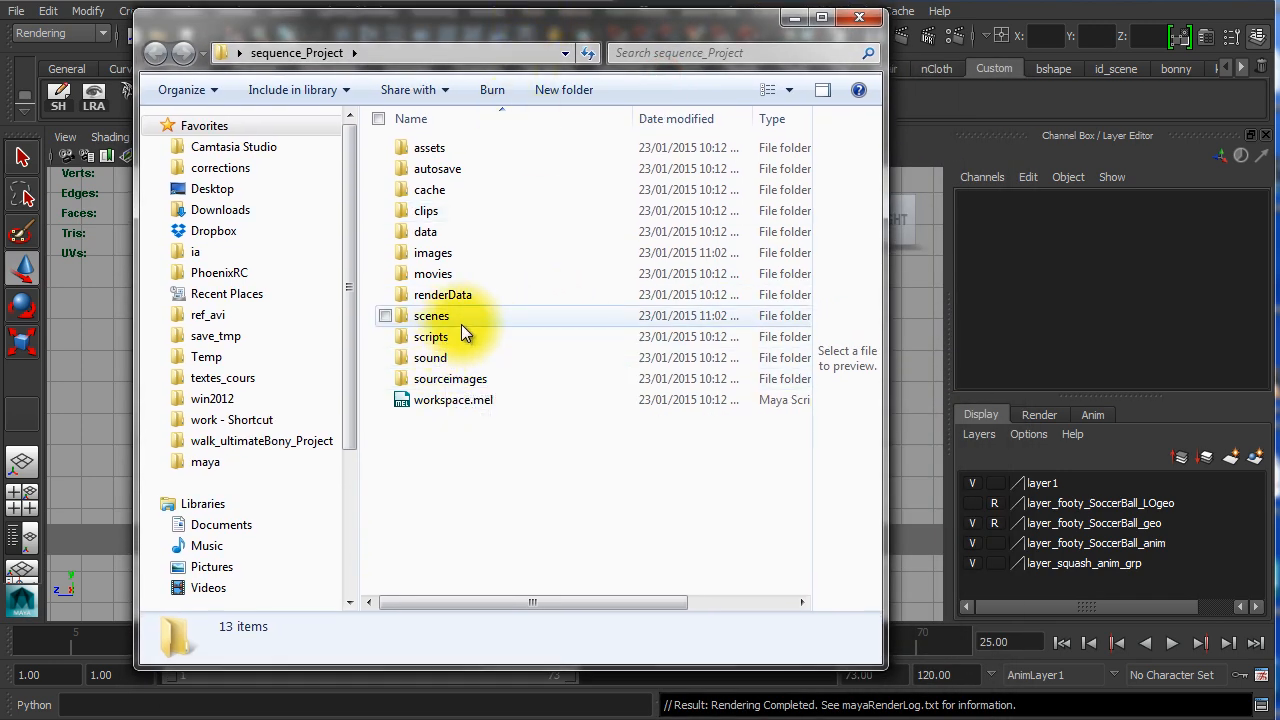
double_click(455, 253)
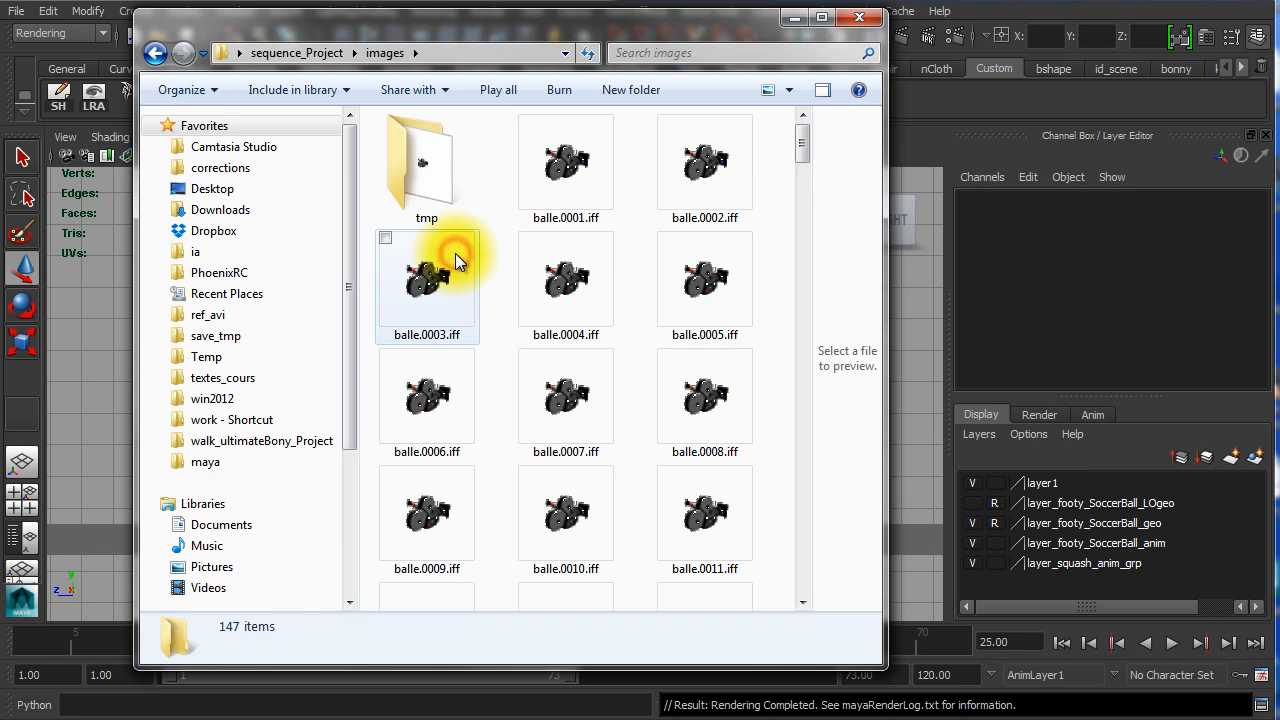
click(771, 90)
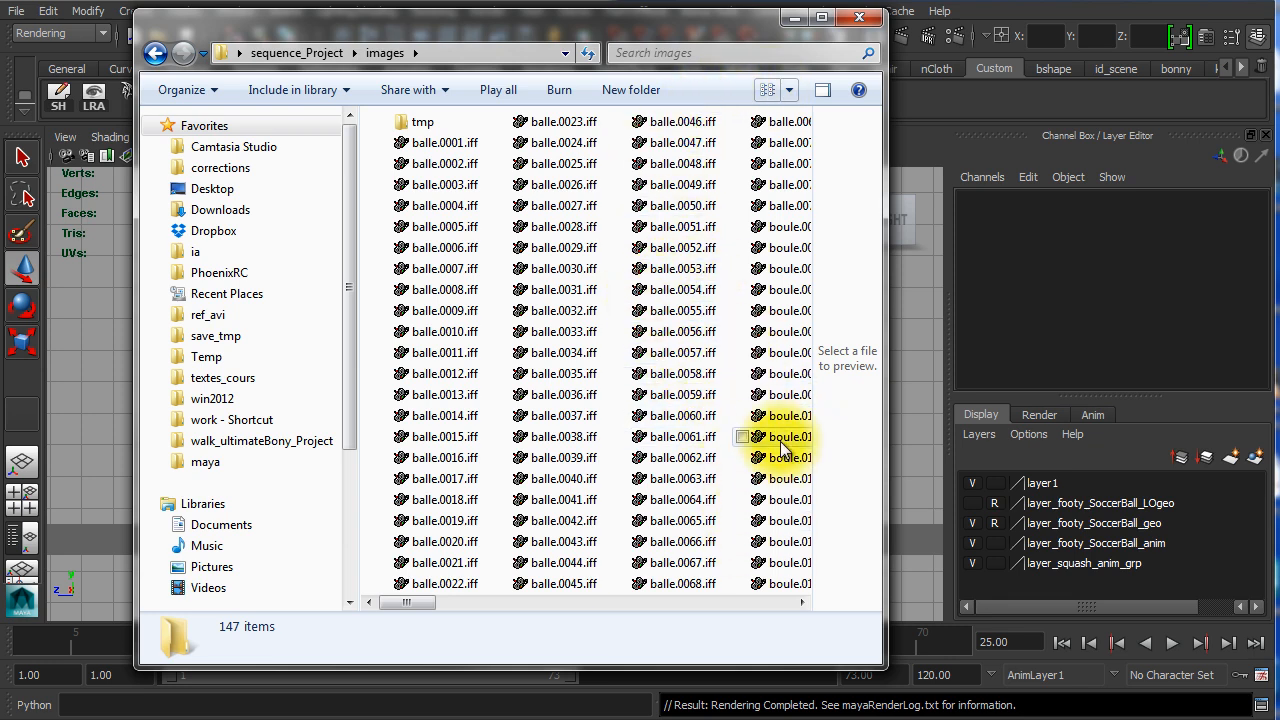
Step: Open the rendered frame boule.024.iff in FCheck and position the viewer so its menus are accessible
click(789, 212)
click(777, 227)
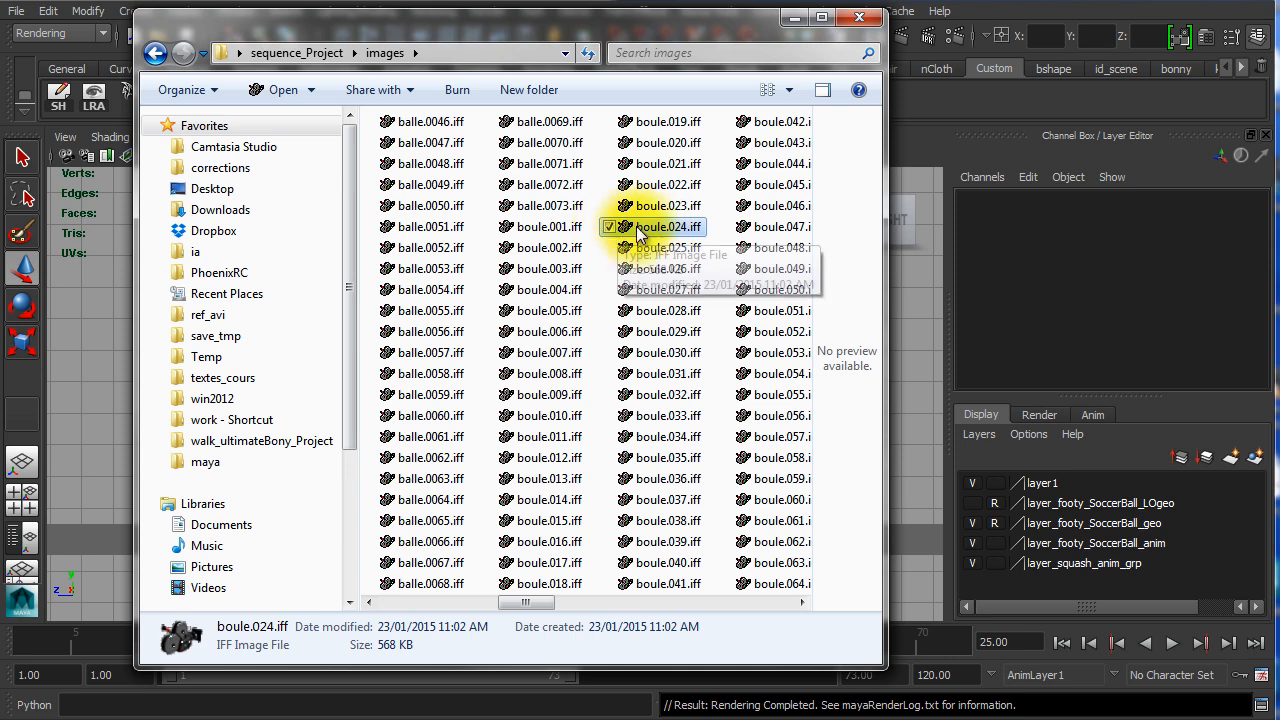
drag(495, 28, 633, 24)
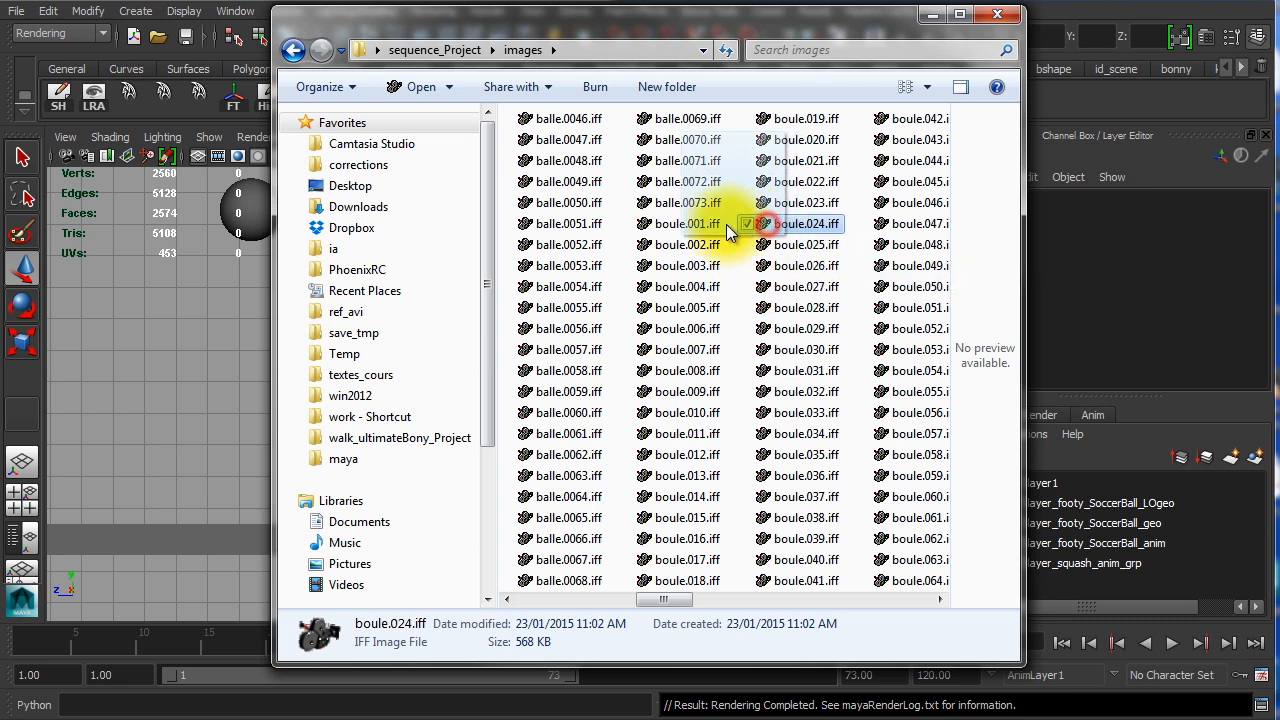
drag(490, 244, 191, 285)
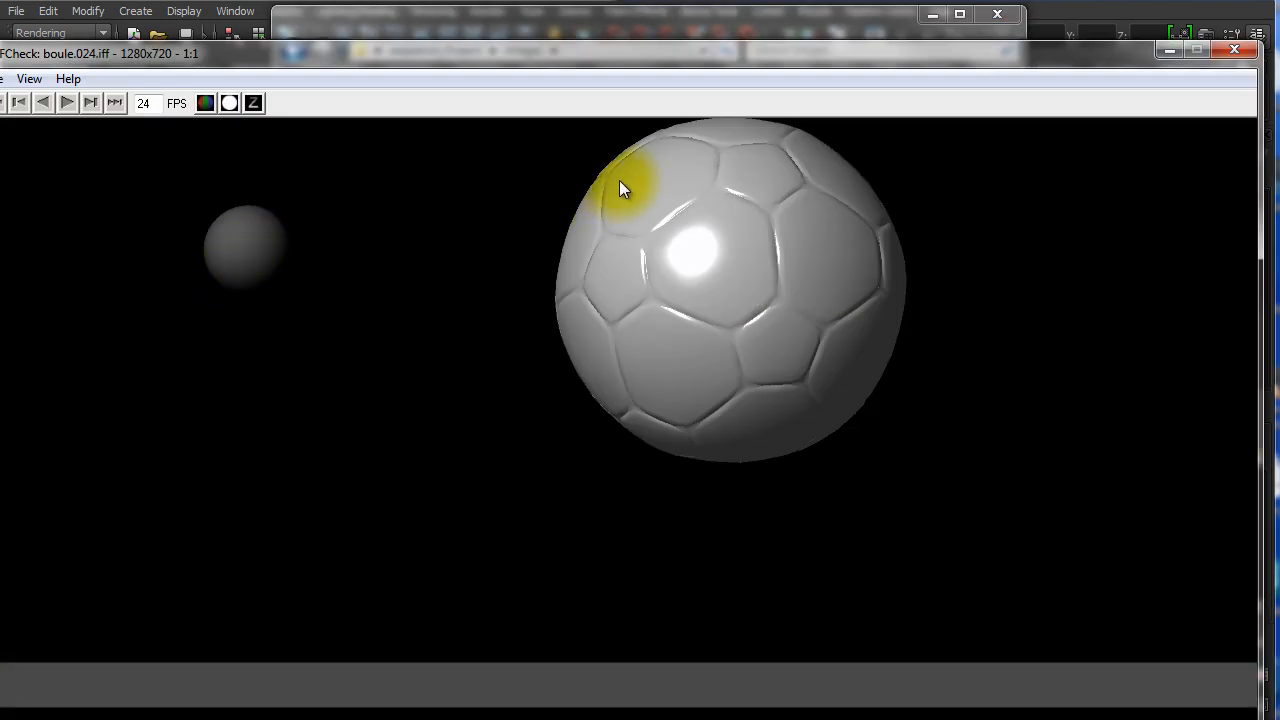
drag(431, 61, 601, 50)
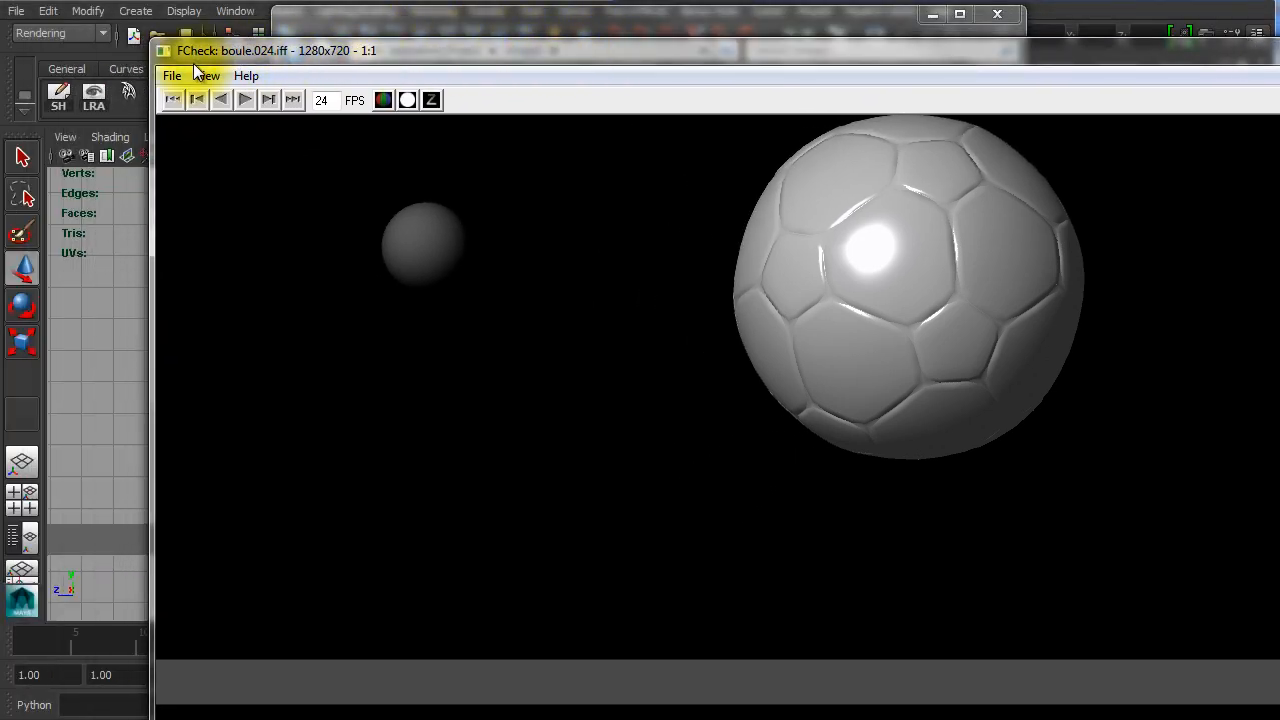
Step: Move the FCheck viewer clear of its menu and bring up the dialog for opening an animation
click(168, 75)
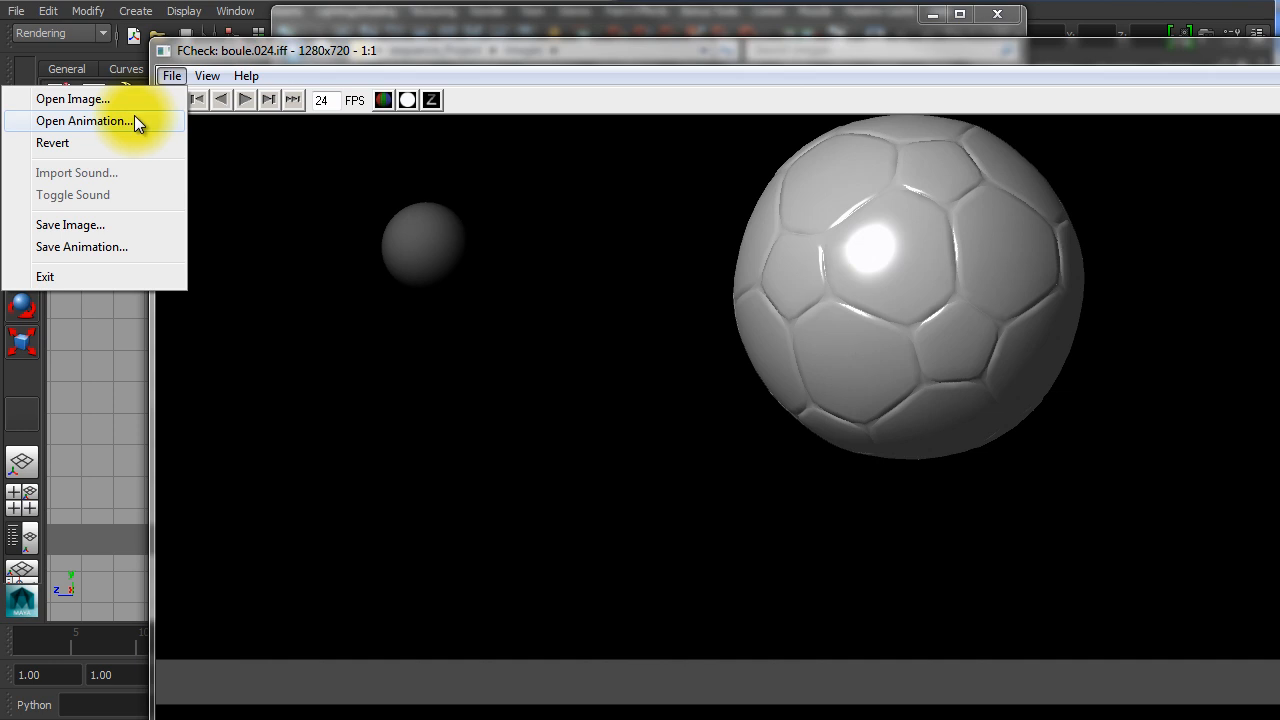
drag(335, 48, 420, 40)
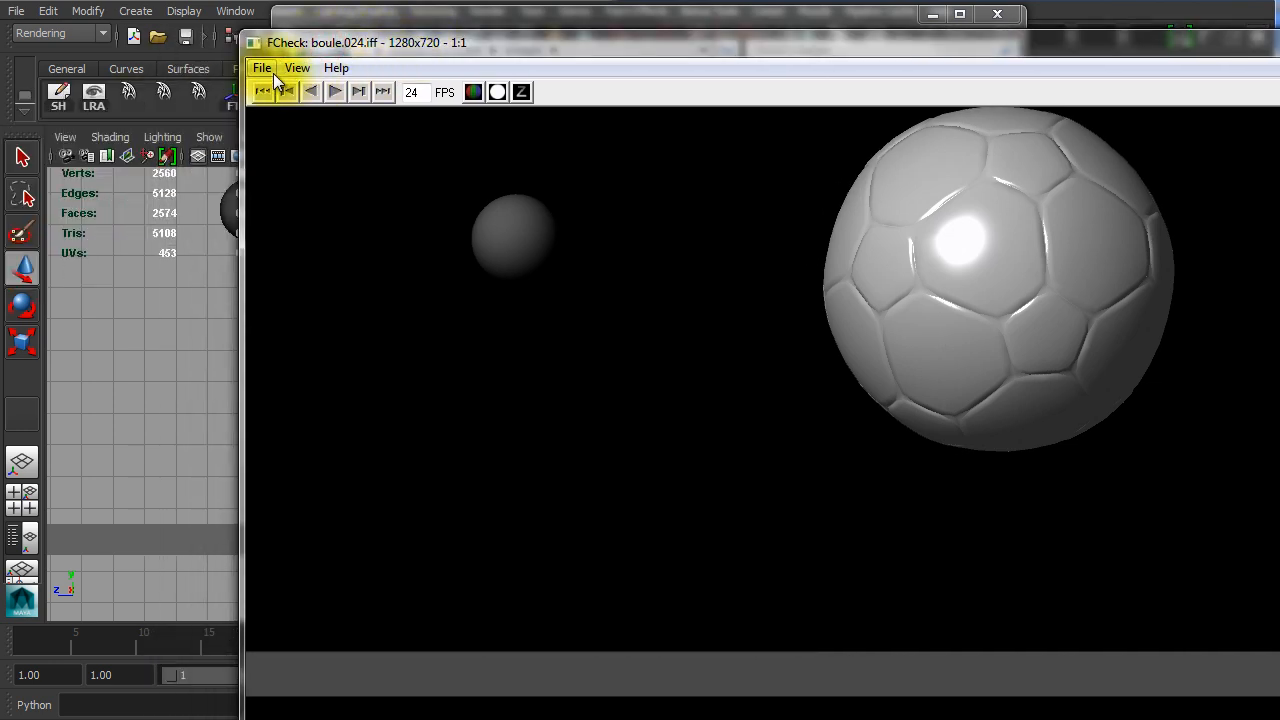
click(269, 73)
click(206, 114)
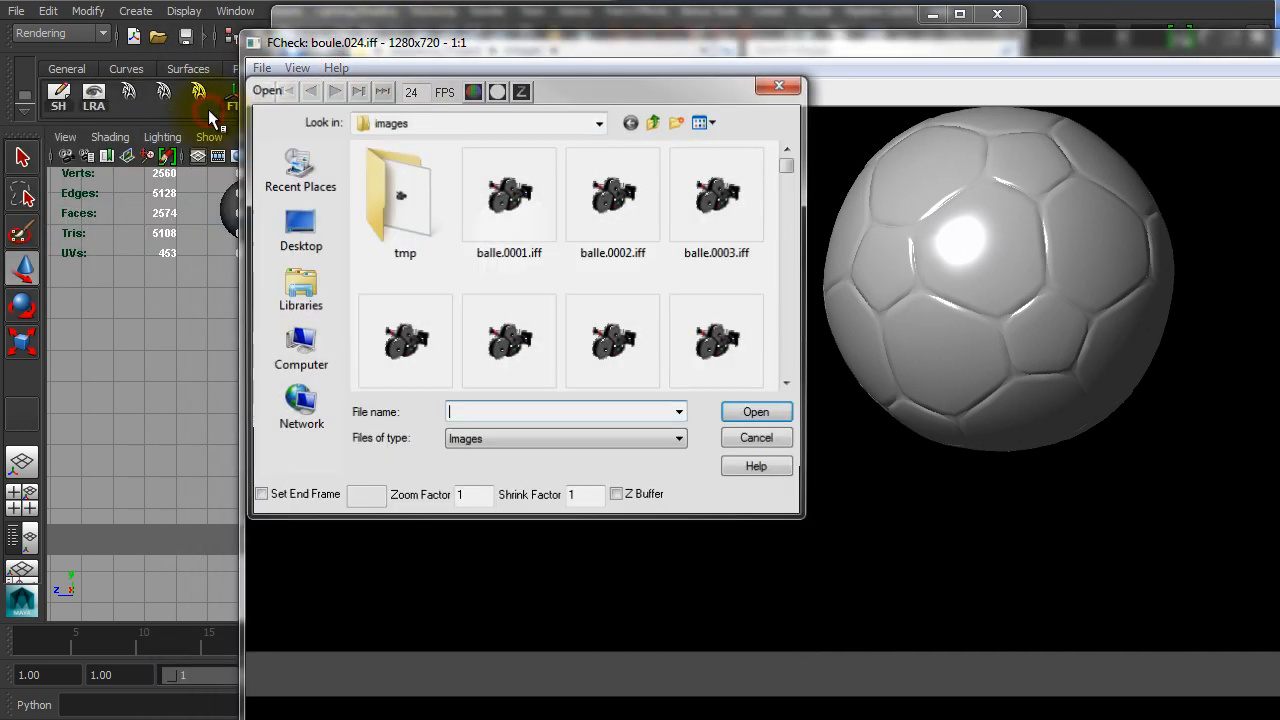
Step: Load the boule image sequence from the images folder as an animation, starting from its first frame boule.001.iff
click(713, 121)
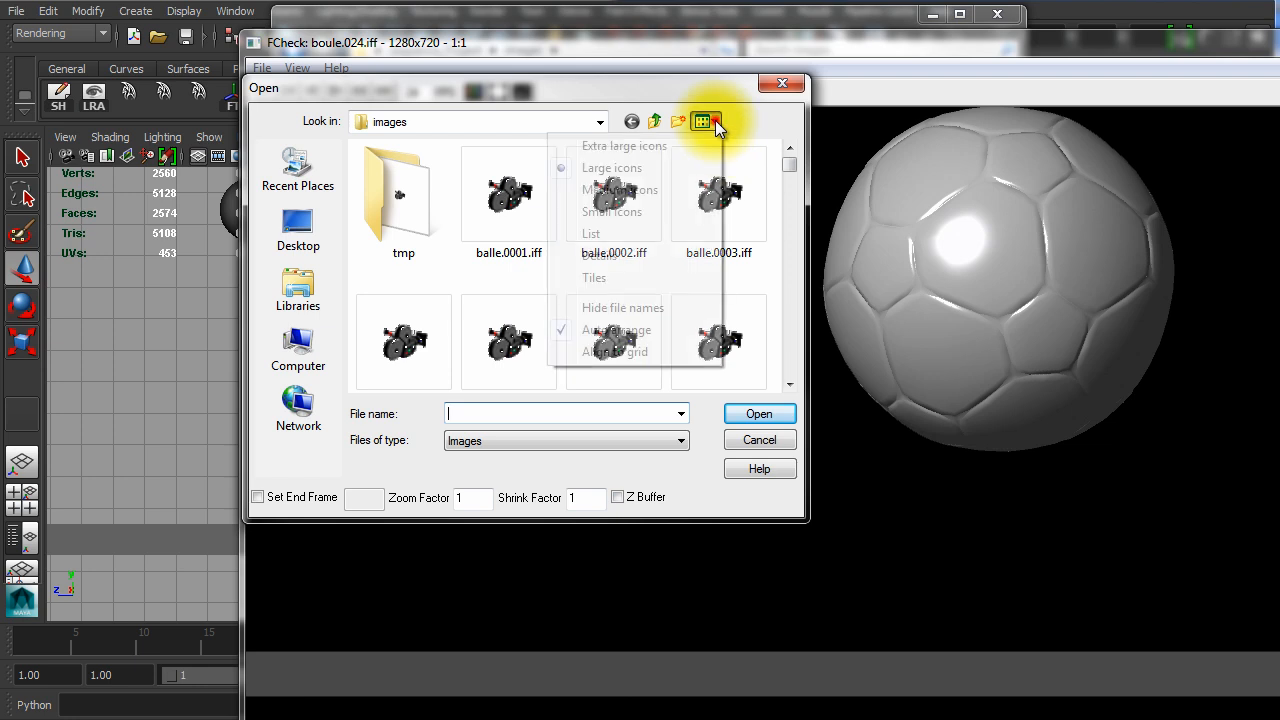
click(444, 342)
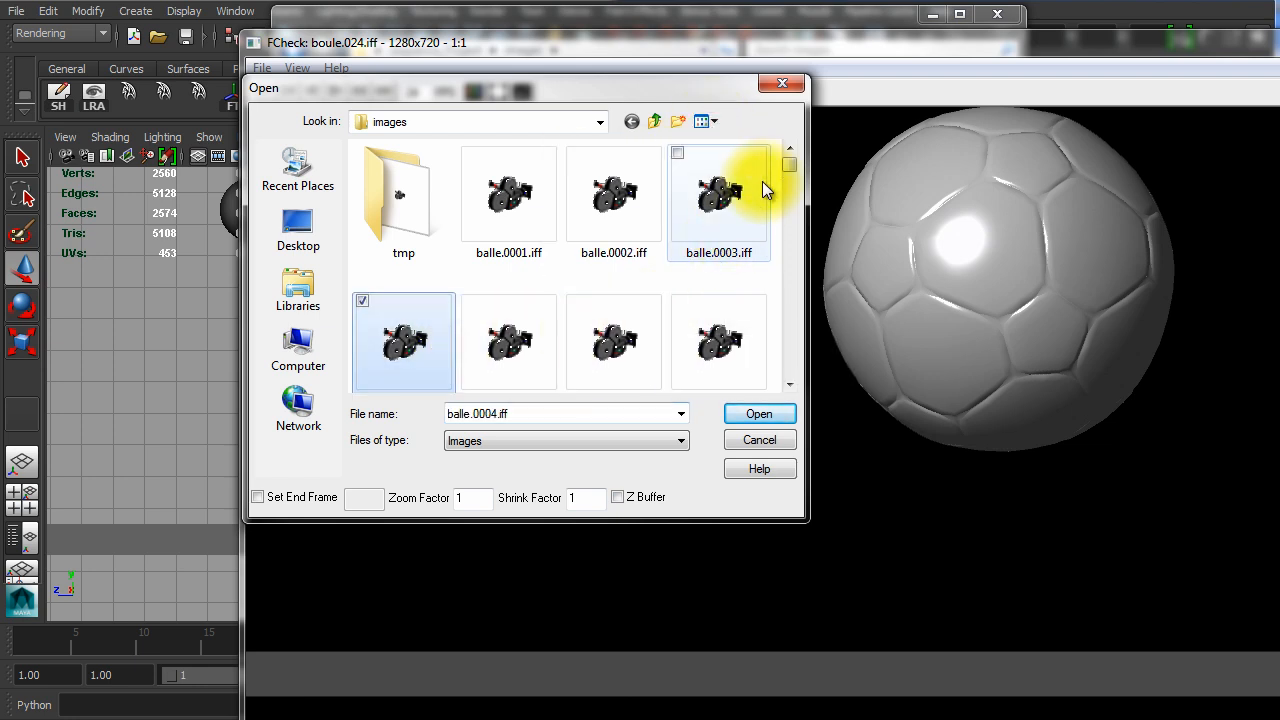
drag(789, 163, 798, 325)
click(504, 255)
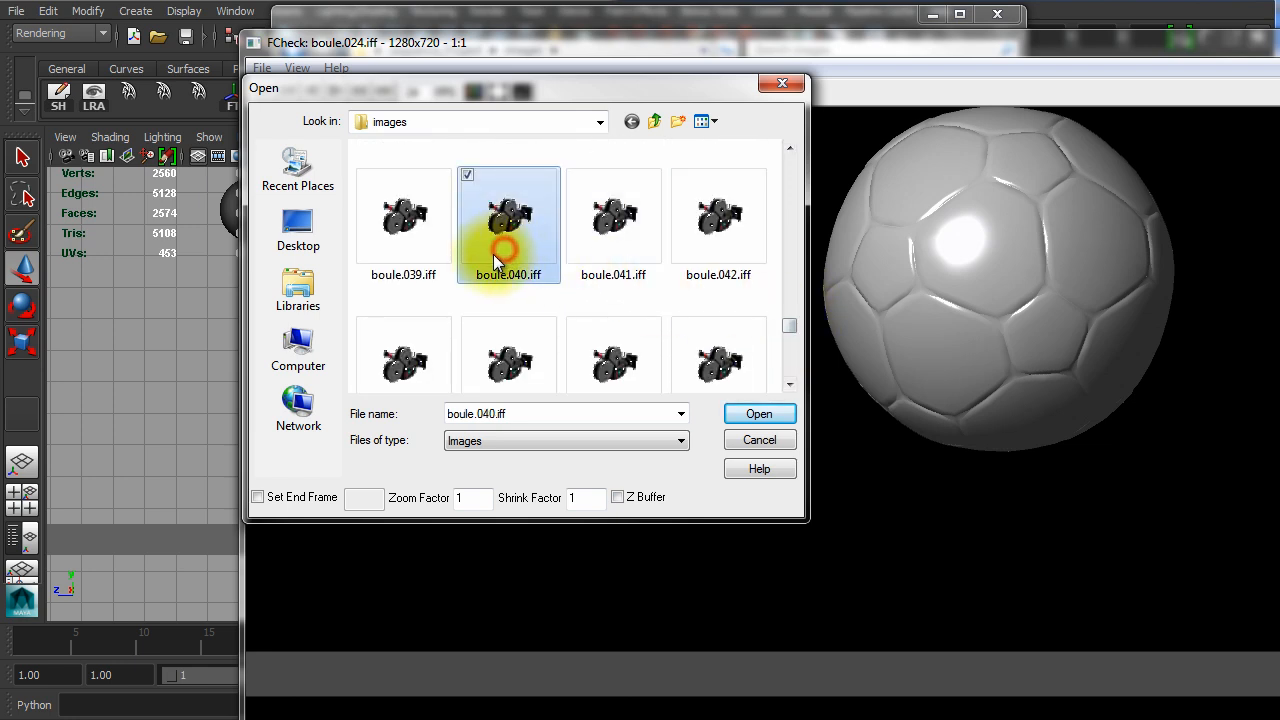
scroll(492, 257, up, 5)
click(414, 206)
scroll(453, 245, up, 1)
scroll(453, 239, up, 1)
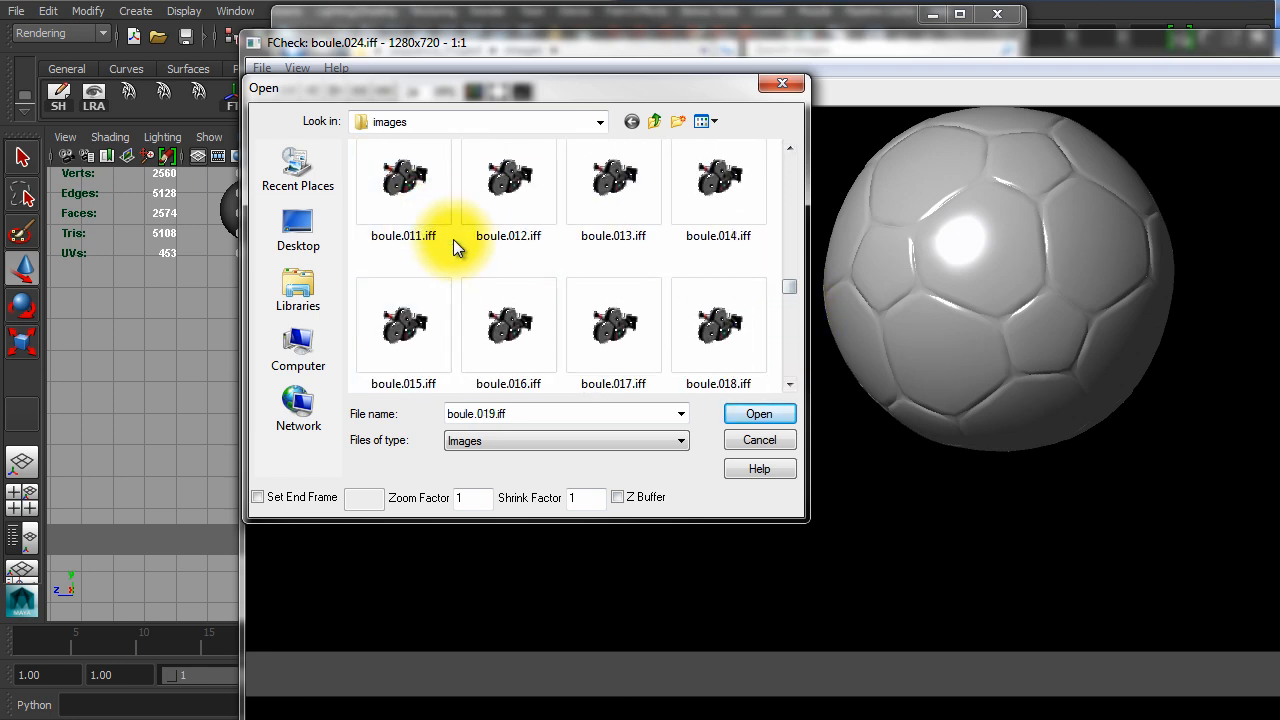
click(425, 208)
scroll(471, 237, up, 2)
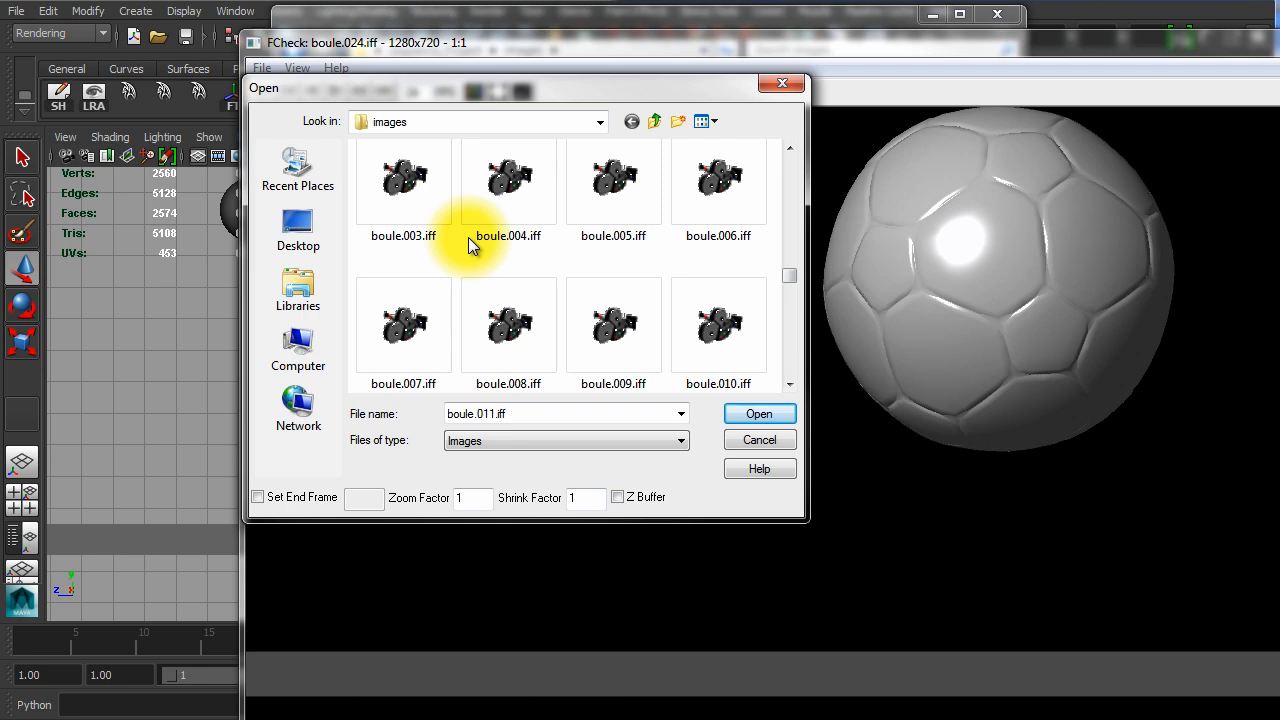
click(414, 192)
scroll(450, 236, up, 1)
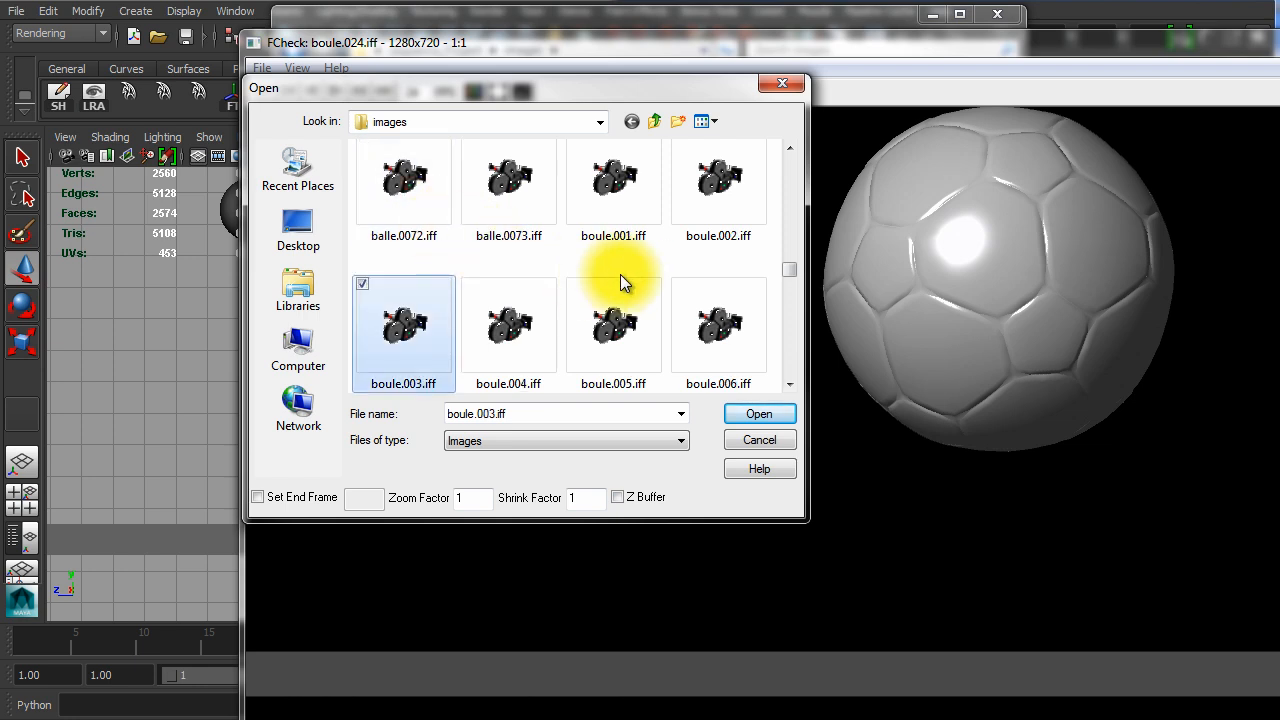
click(625, 212)
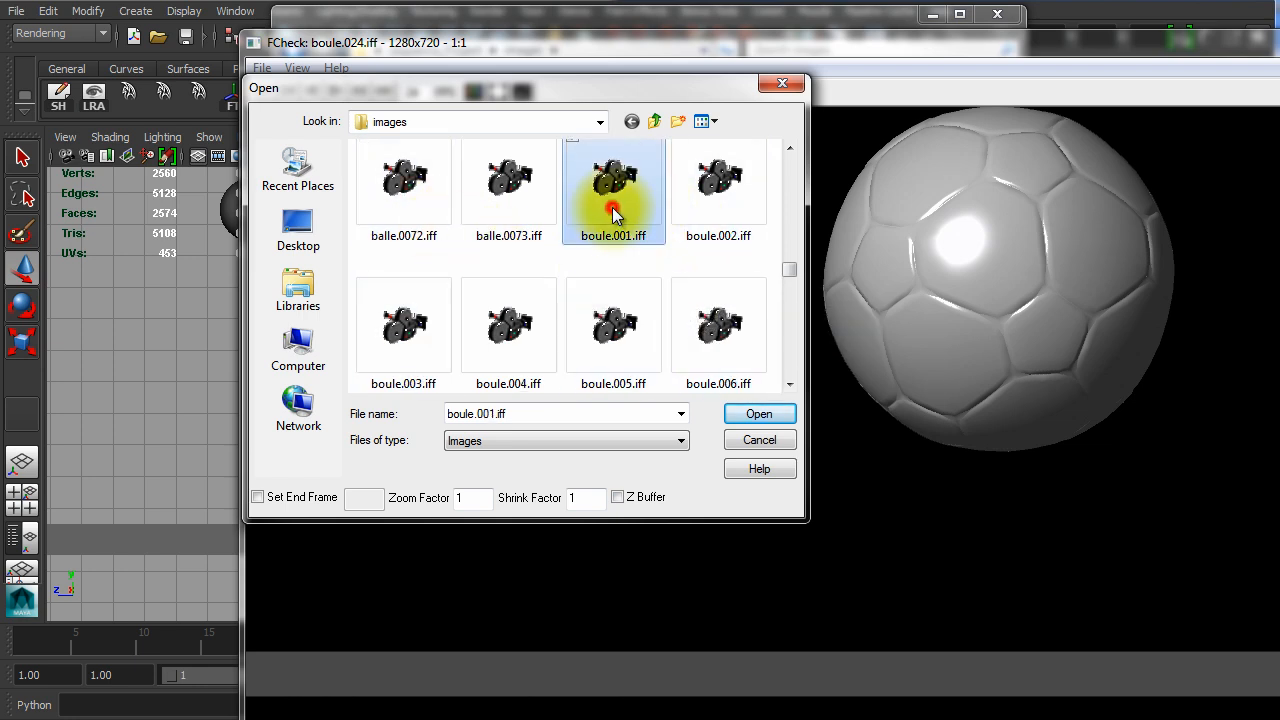
click(750, 414)
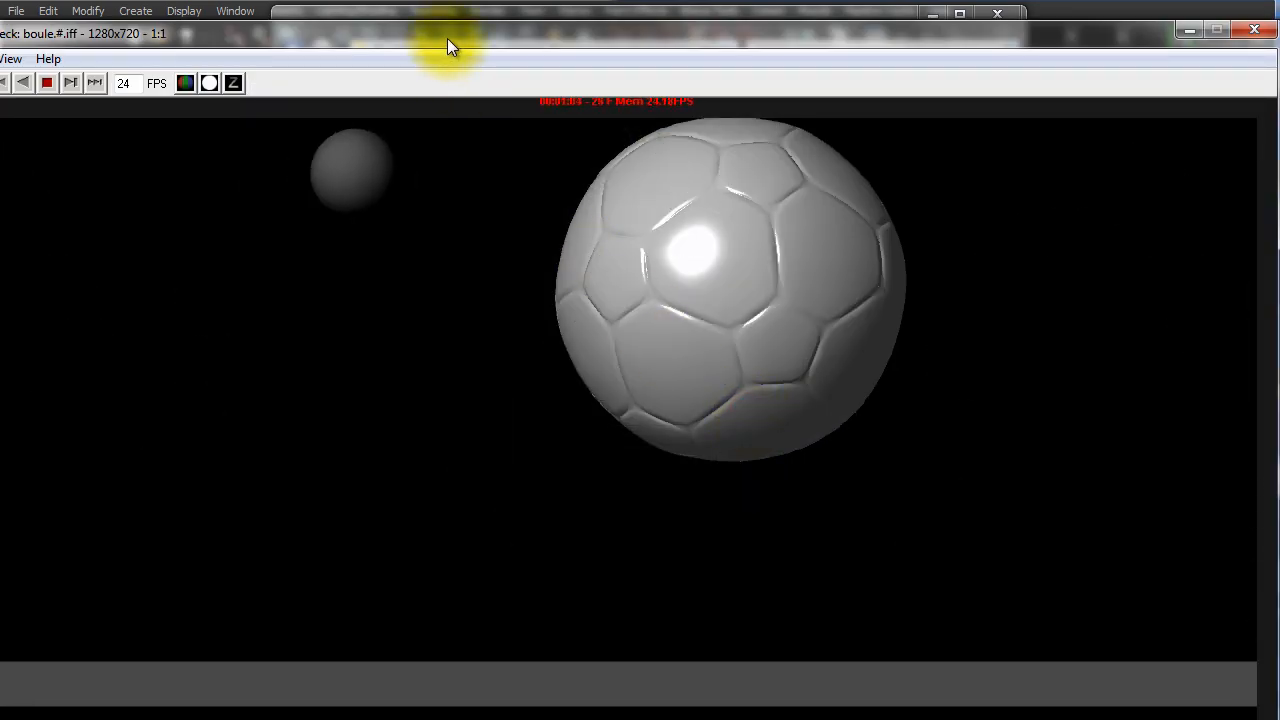
Step: Reposition the viewer during playback, and close both FCheck and the images folder window to return to the Maya scene
drag(447, 36, 510, 38)
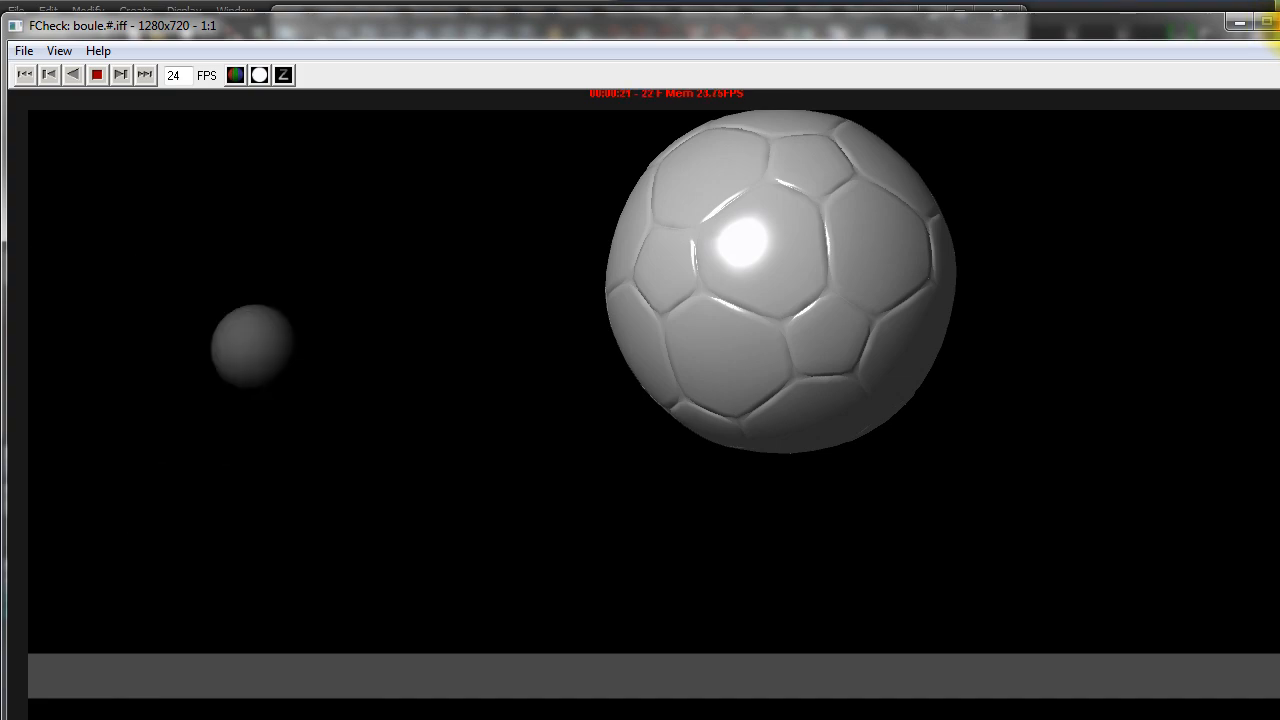
click(1266, 21)
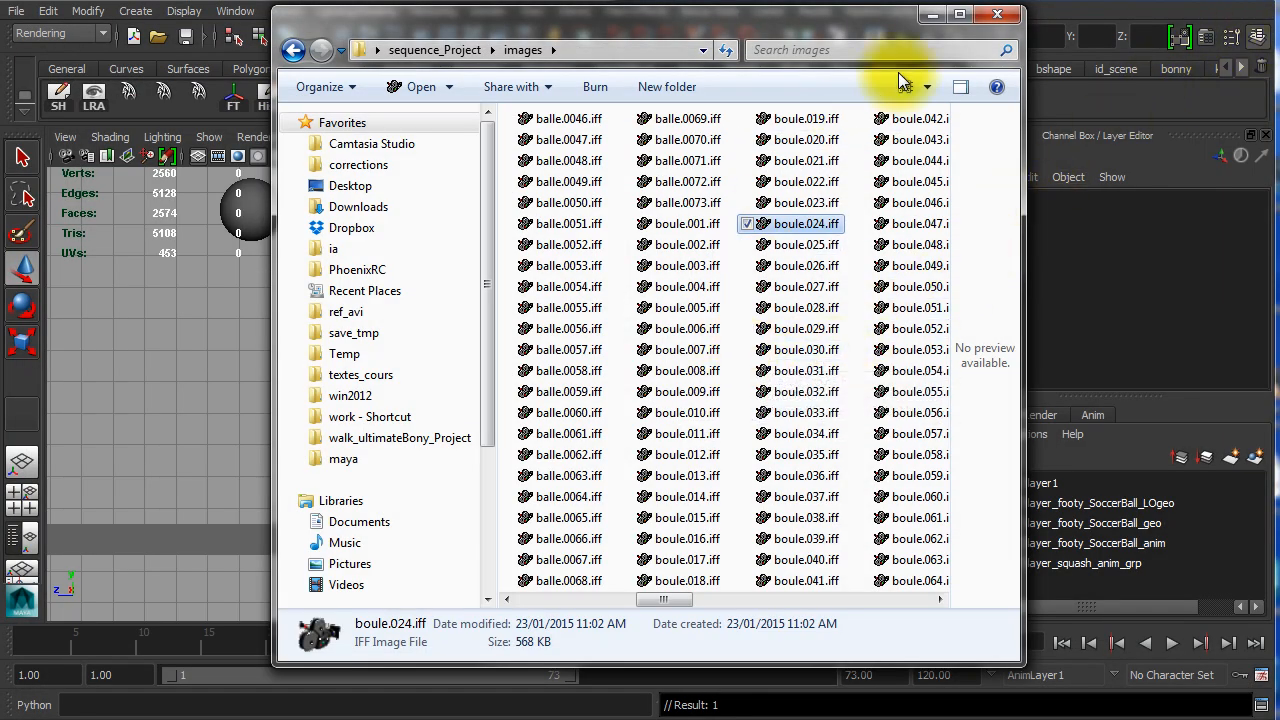
click(997, 15)
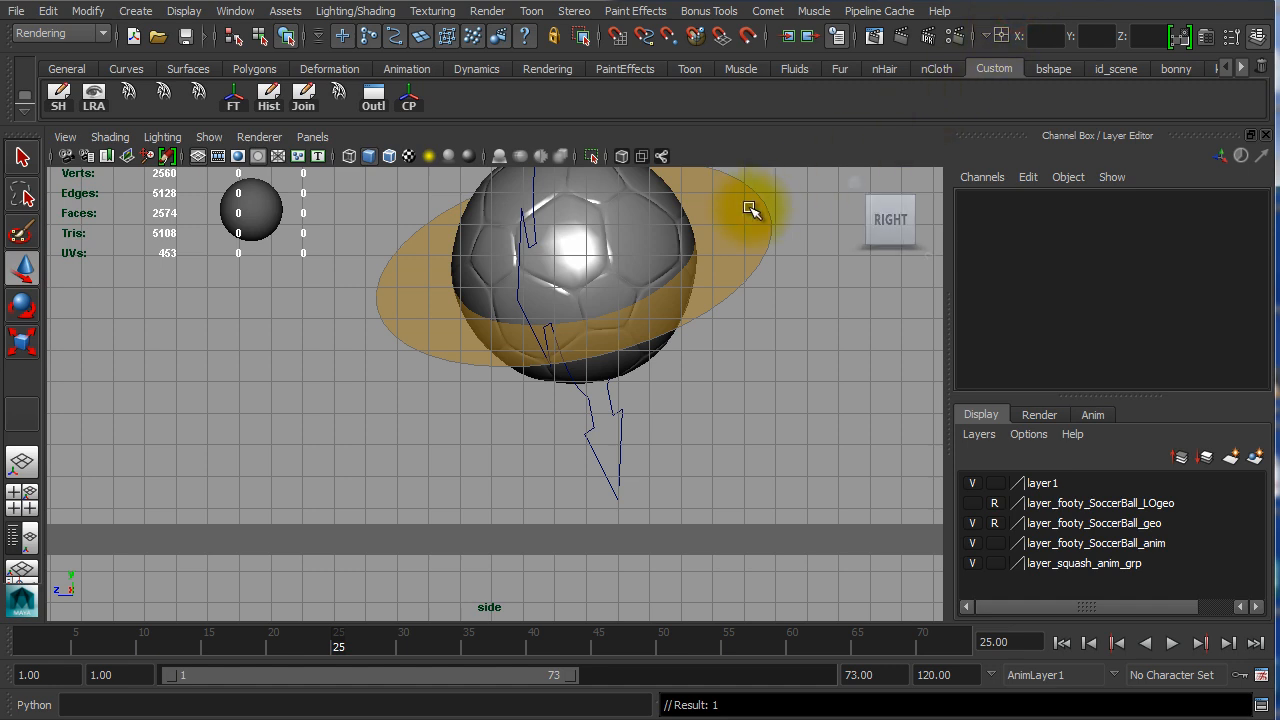